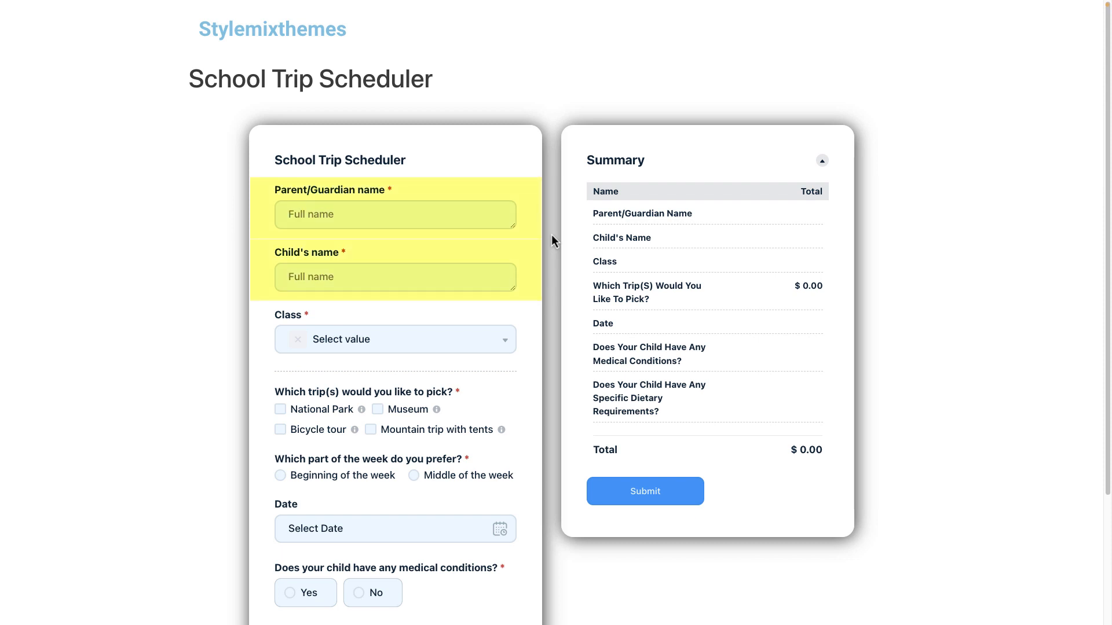
Step: Set the Class field of the School Trip Scheduler form to Class 8
{"action": "left_click", "coordinate": [484, 339]}
{"action": "scroll", "coordinate": [454, 427], "scroll_direction": "down", "scroll_amount": 3}
{"action": "left_click", "coordinate": [454, 418]}
{"action": "scroll", "coordinate": [528, 411], "scroll_direction": "down", "scroll_amount": 3}
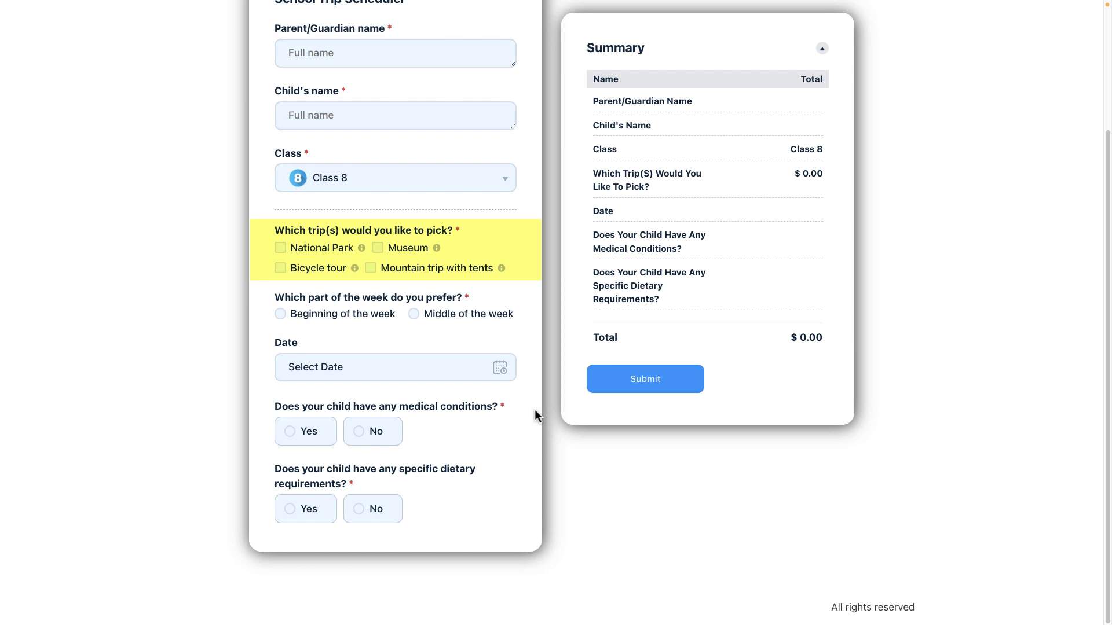
Step: Select the National Park, Bicycle tour and Museum trips in the trip question
{"action": "left_click", "coordinate": [347, 252]}
{"action": "left_click", "coordinate": [319, 268]}
{"action": "left_click", "coordinate": [386, 251]}
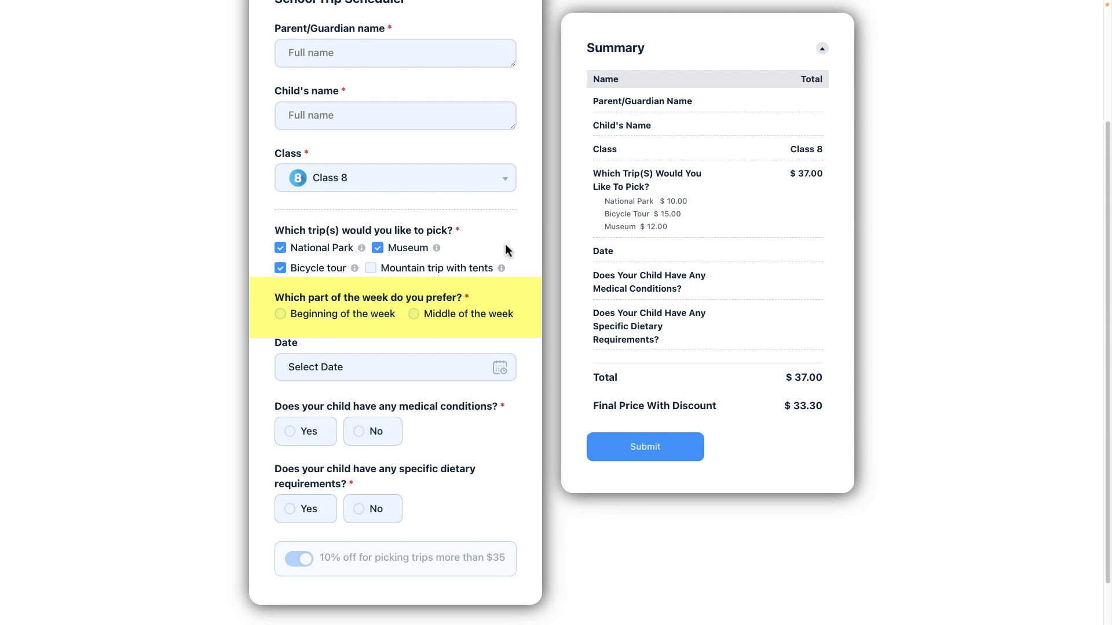
Step: Try Beginning of the week and settle on Middle of the week, and answer the medical conditions question Yes, finally No
{"action": "left_click", "coordinate": [371, 323]}
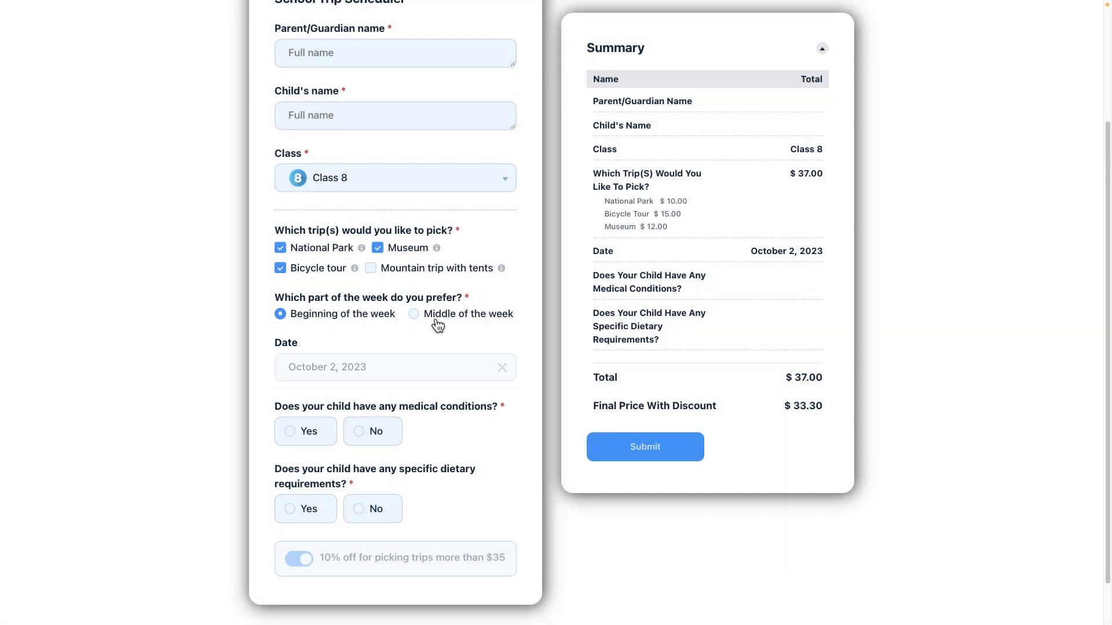
{"action": "left_click", "coordinate": [438, 325]}
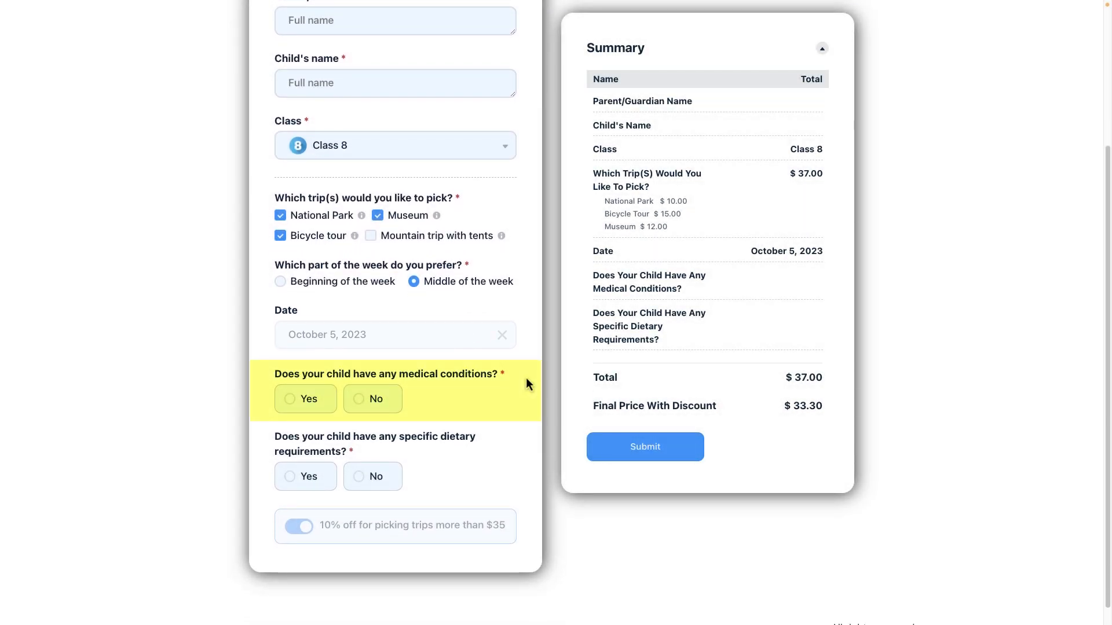
{"action": "left_click", "coordinate": [325, 400]}
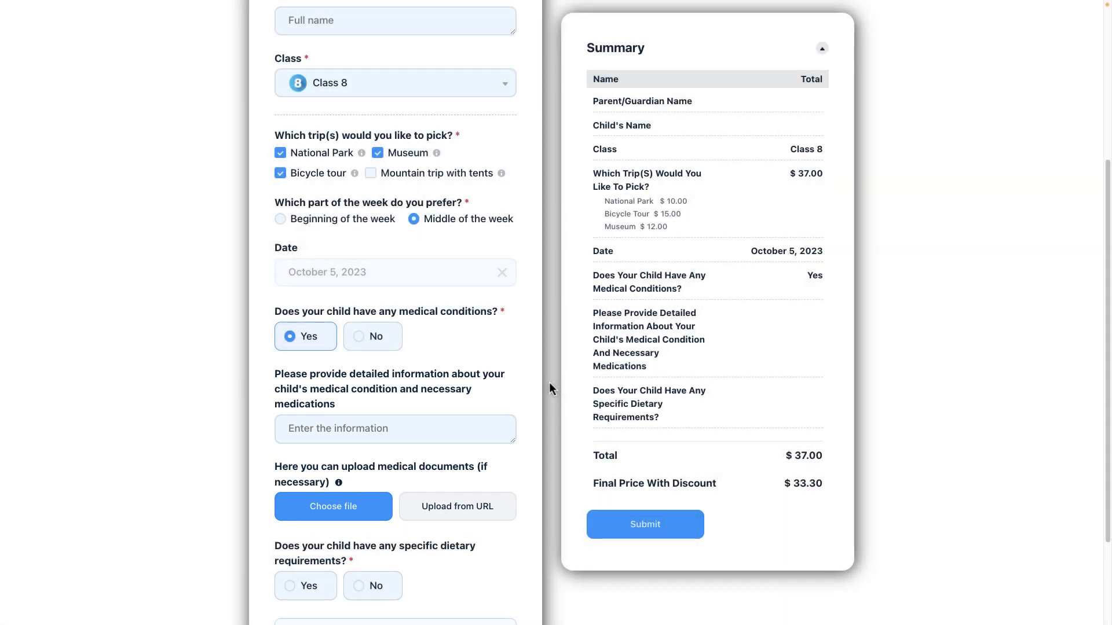
{"action": "left_click", "coordinate": [386, 335]}
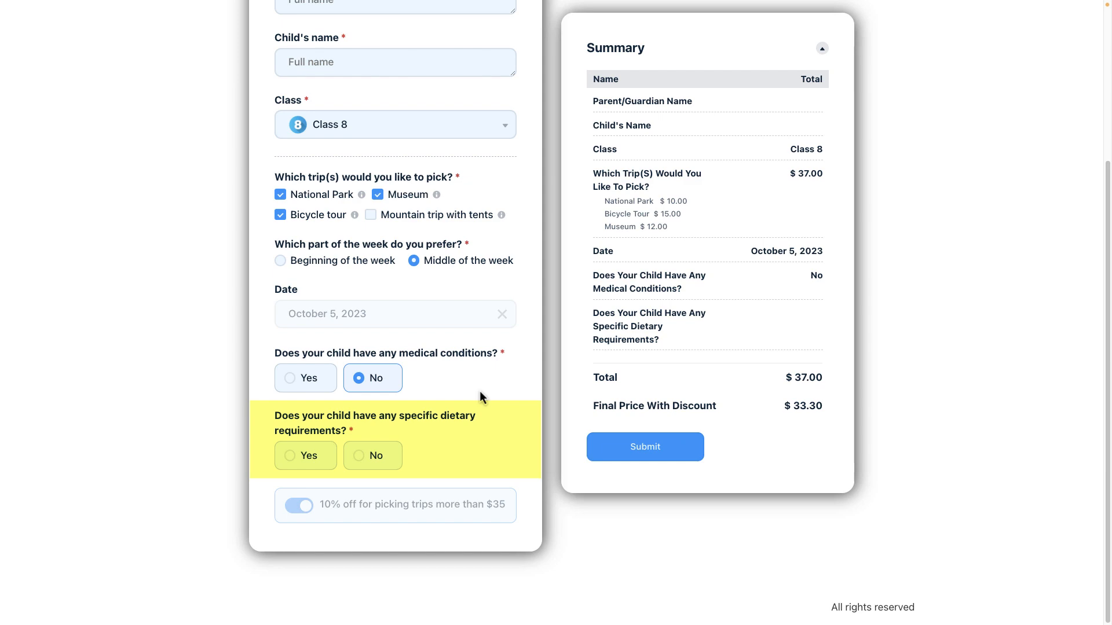
Step: Answer Yes to the specific dietary requirements question, select Other as the dietary detail, and switch the answer to No
{"action": "left_click", "coordinate": [318, 454]}
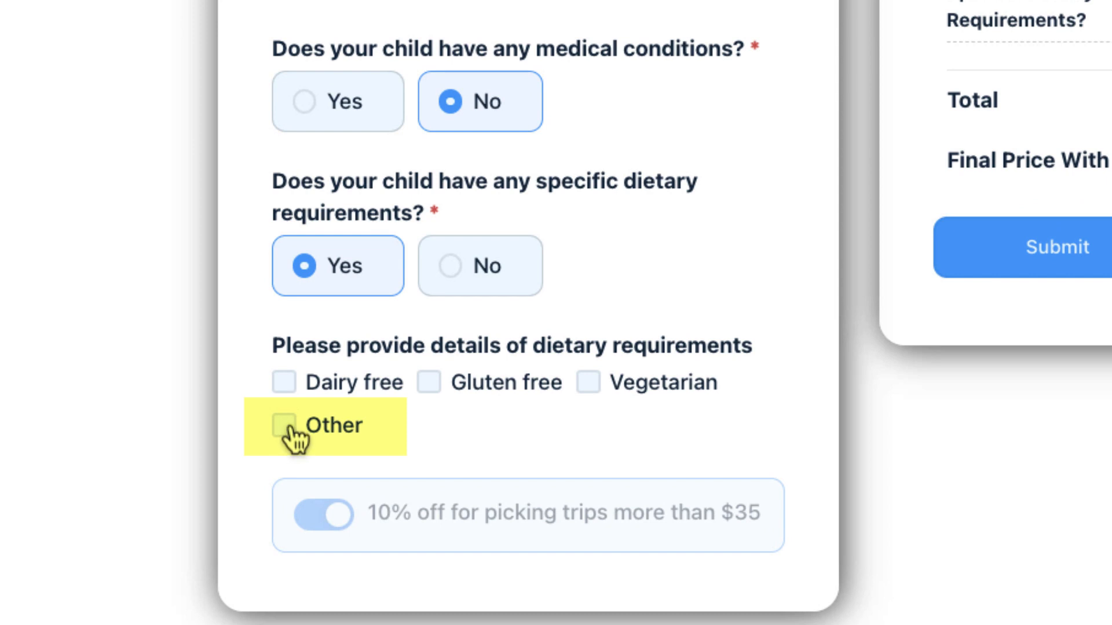
{"action": "left_click", "coordinate": [287, 429]}
{"action": "scroll", "coordinate": [258, 399], "scroll_direction": "down", "scroll_amount": 1}
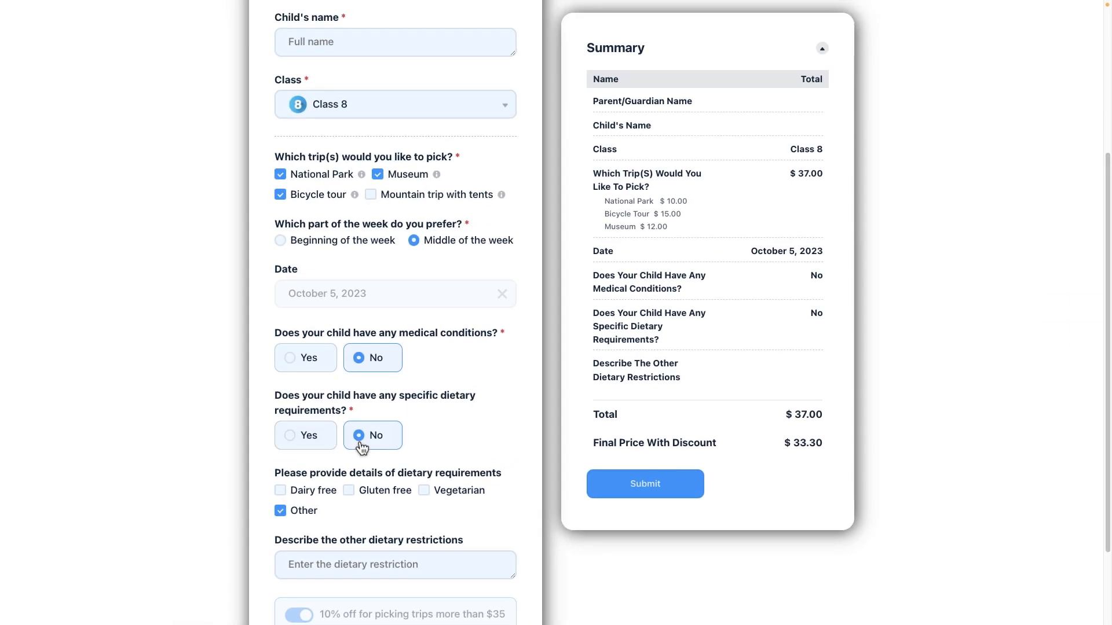
{"action": "left_click", "coordinate": [454, 209]}
{"action": "scroll", "coordinate": [515, 441], "scroll_direction": "up", "scroll_amount": 4}
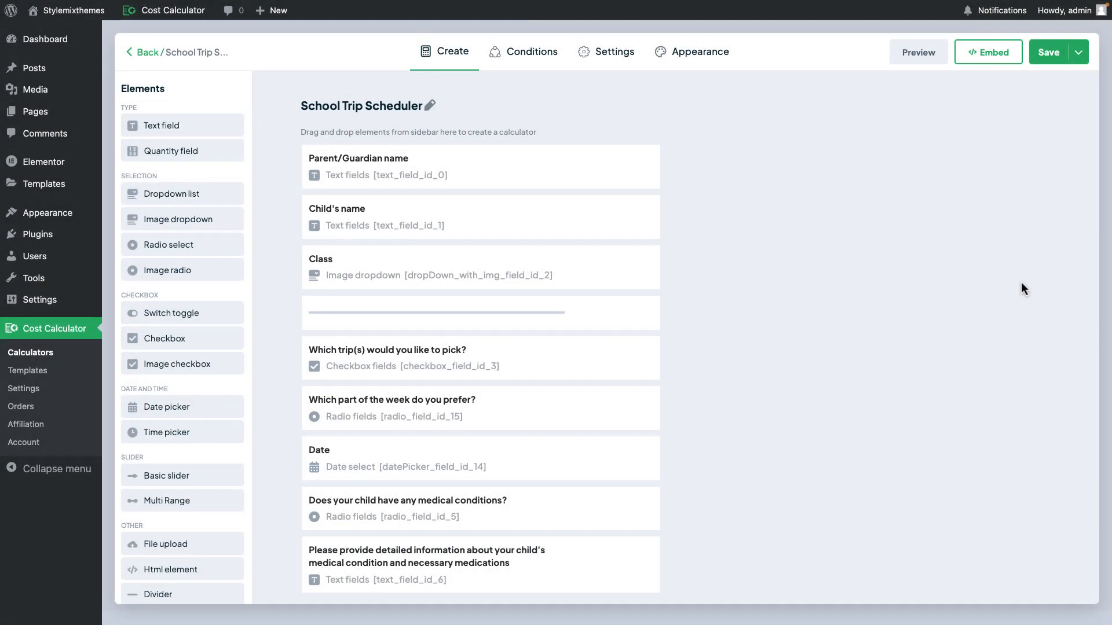
Step: Preview the School Trip Scheduler calculator and review its form fields and summary down to the discount toggle
{"action": "left_click", "coordinate": [925, 57]}
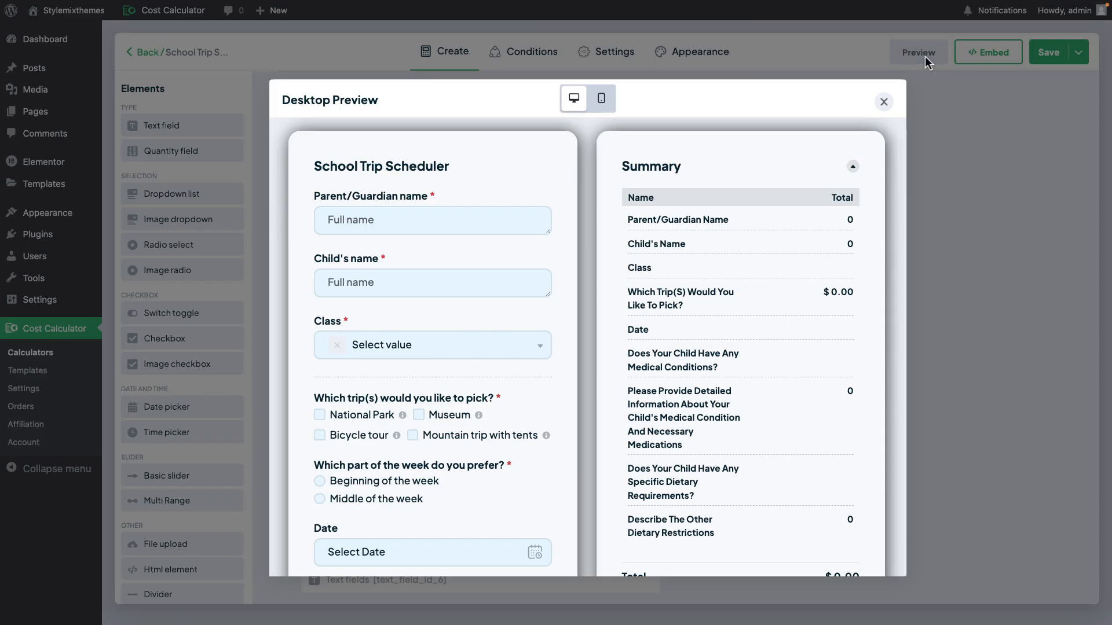
{"action": "scroll", "coordinate": [596, 246], "scroll_direction": "down", "scroll_amount": 1}
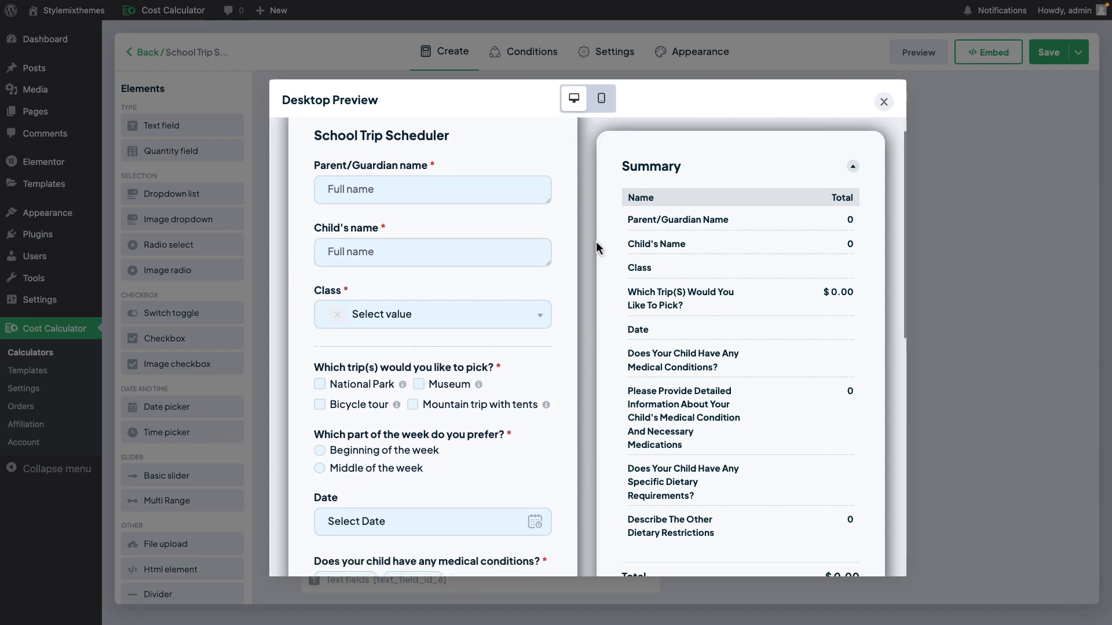
{"action": "scroll", "coordinate": [582, 242], "scroll_direction": "down", "scroll_amount": 7}
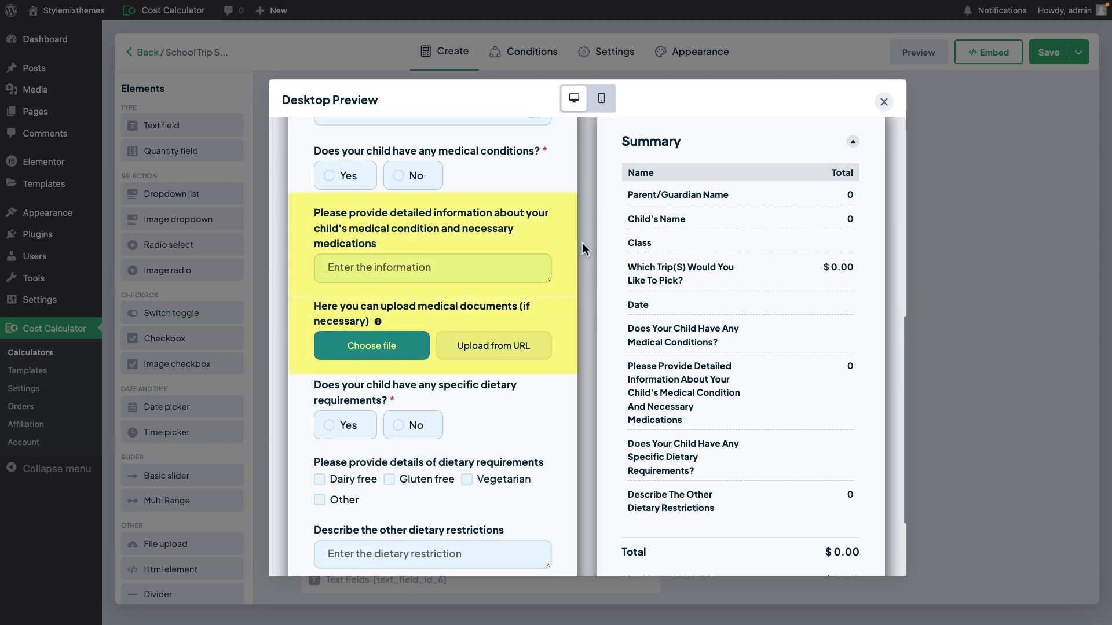
{"action": "scroll", "coordinate": [596, 238], "scroll_direction": "down", "scroll_amount": 2}
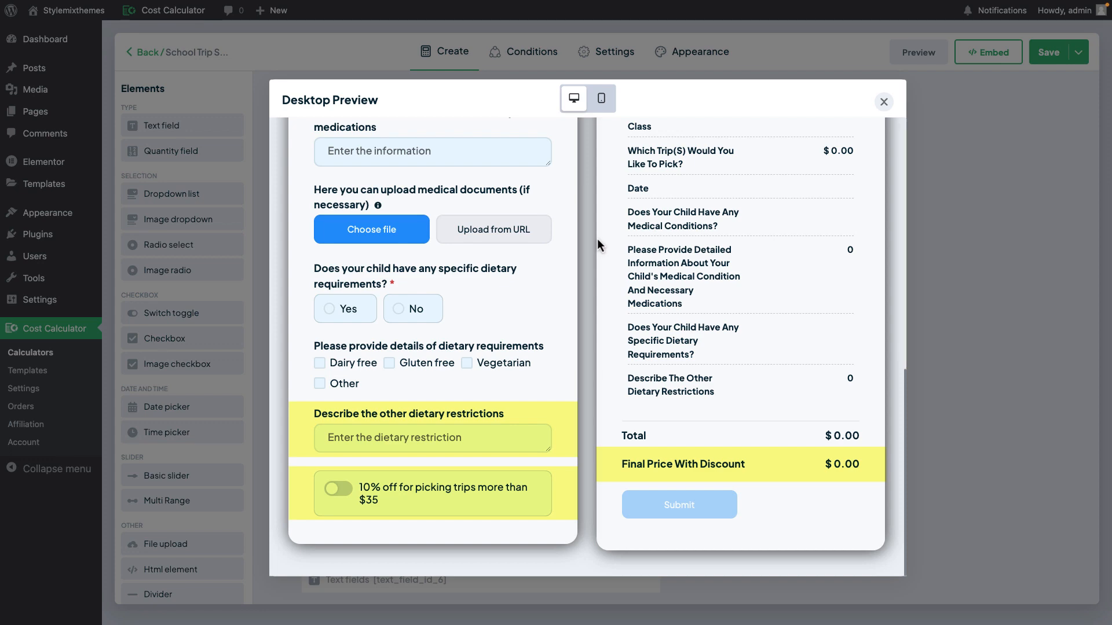
{"action": "left_click", "coordinate": [884, 102]}
Step: Make the detailed medical condition information text field Hidden by Default and save the element
{"action": "scroll", "coordinate": [549, 288], "scroll_direction": "down", "scroll_amount": 5}
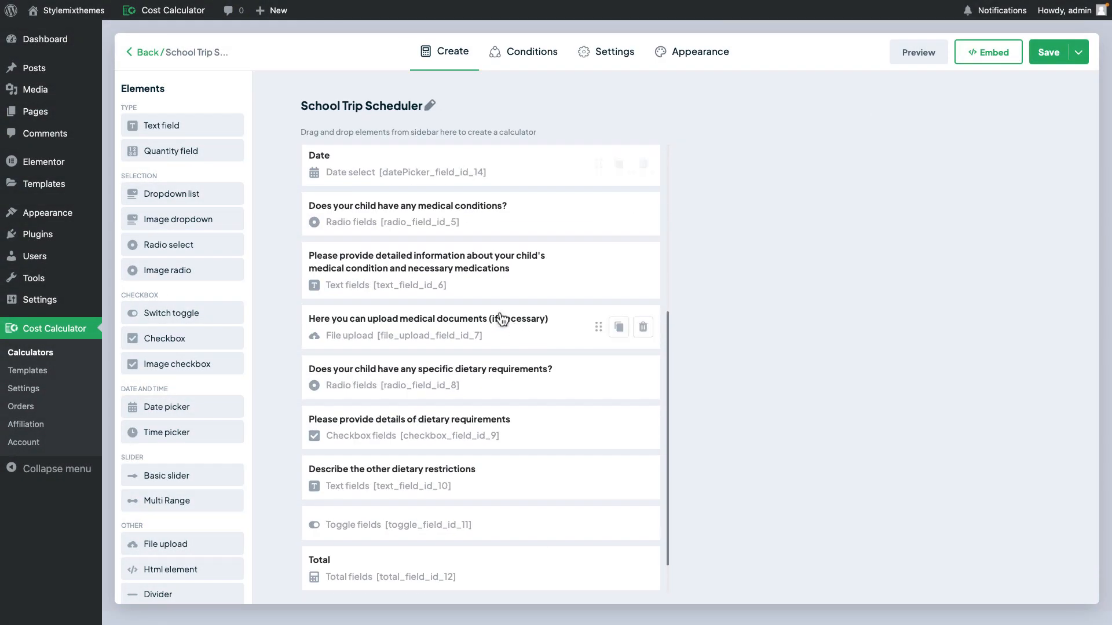
{"action": "left_click", "coordinate": [478, 274]}
{"action": "left_click", "coordinate": [995, 95]}
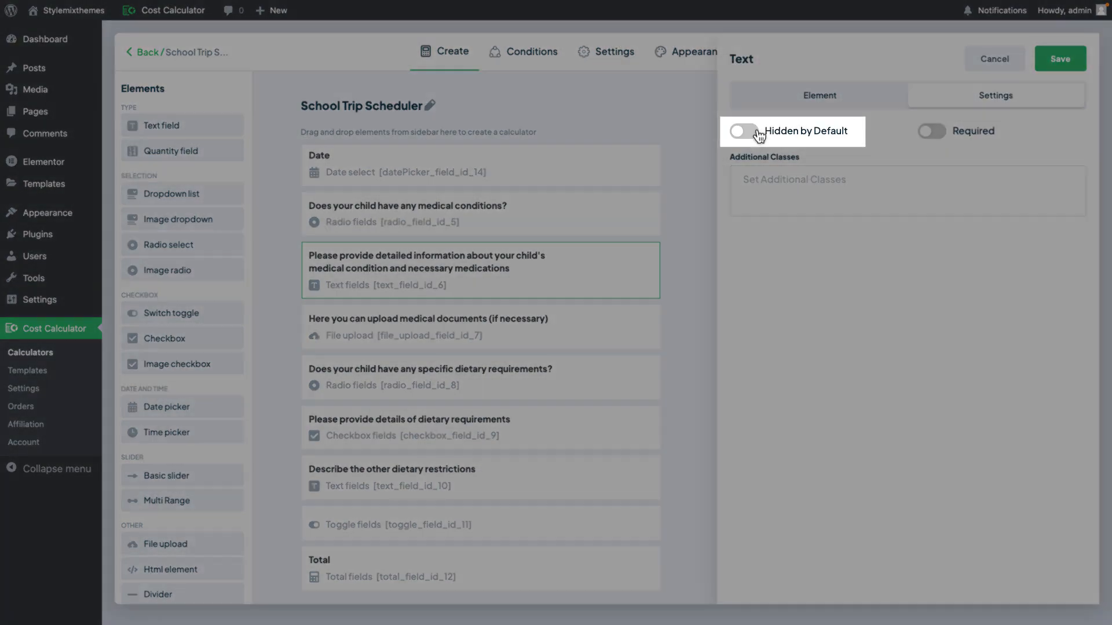
{"action": "left_click", "coordinate": [858, 122]}
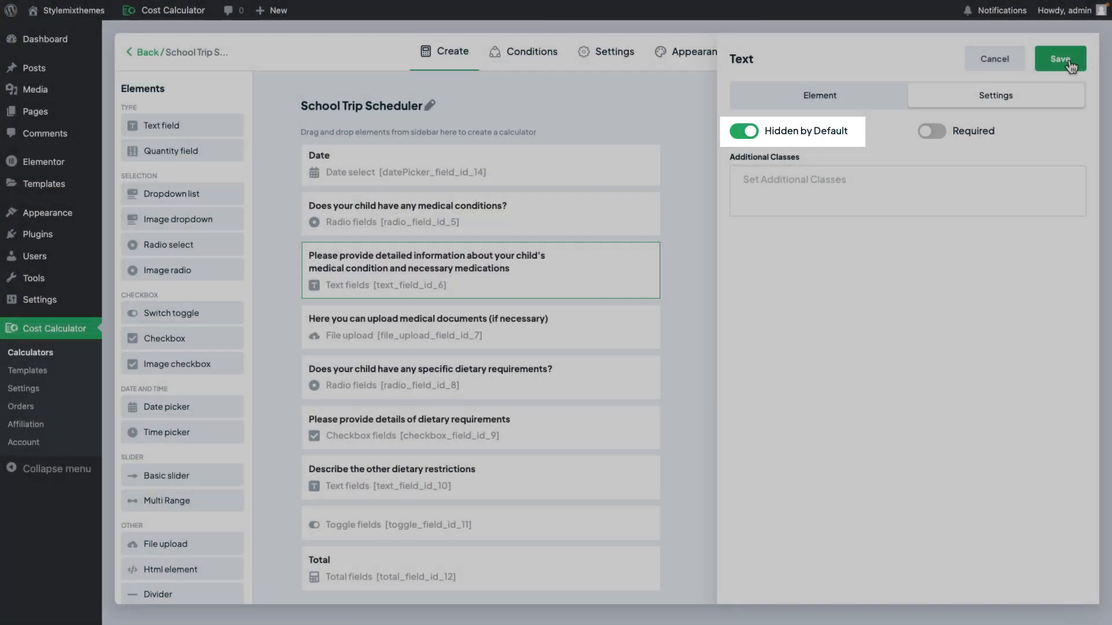
{"action": "left_click", "coordinate": [1060, 58]}
Step: Make the medical documents file upload field Hidden by Default and save the element
{"action": "left_click", "coordinate": [494, 398]}
{"action": "left_click", "coordinate": [996, 95]}
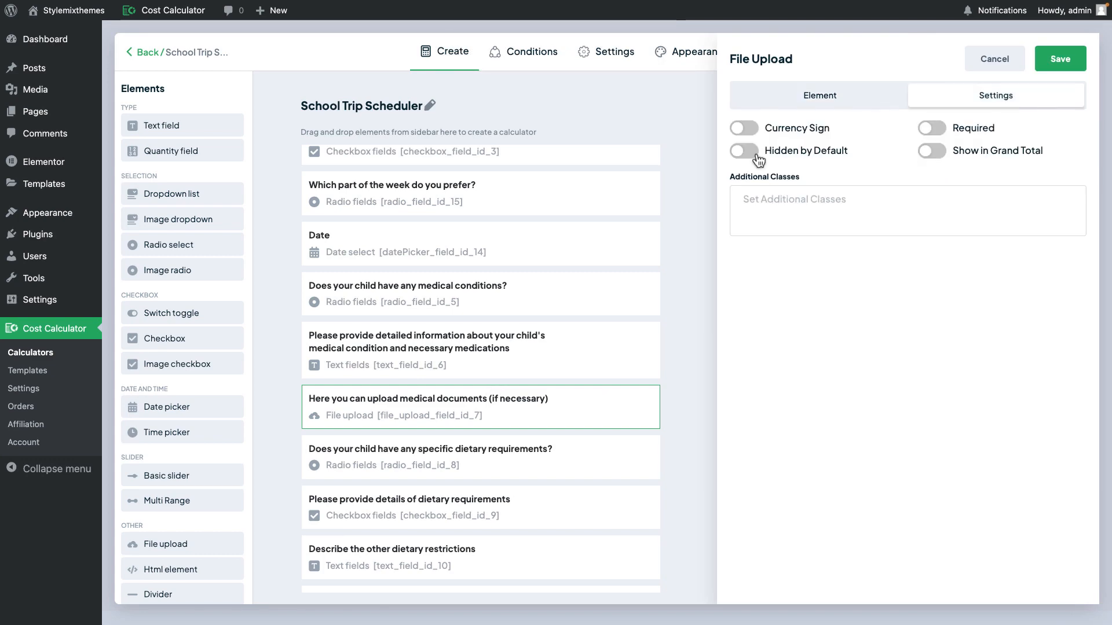
{"action": "left_click", "coordinate": [744, 151]}
{"action": "left_click", "coordinate": [1060, 58]}
Step: Make the checkbox field "Please provide details of dietary requirements" Hidden by Default and save the element
{"action": "scroll", "coordinate": [586, 301], "scroll_direction": "down", "scroll_amount": 3}
{"action": "left_click", "coordinate": [556, 379]}
{"action": "left_click", "coordinate": [995, 95]}
{"action": "left_click", "coordinate": [931, 156]}
{"action": "left_click", "coordinate": [1060, 59]}
Step: Make the "Describe the other dietary restrictions" text field and the discount toggle field Hidden by Default, saving each element
{"action": "left_click", "coordinate": [528, 423]}
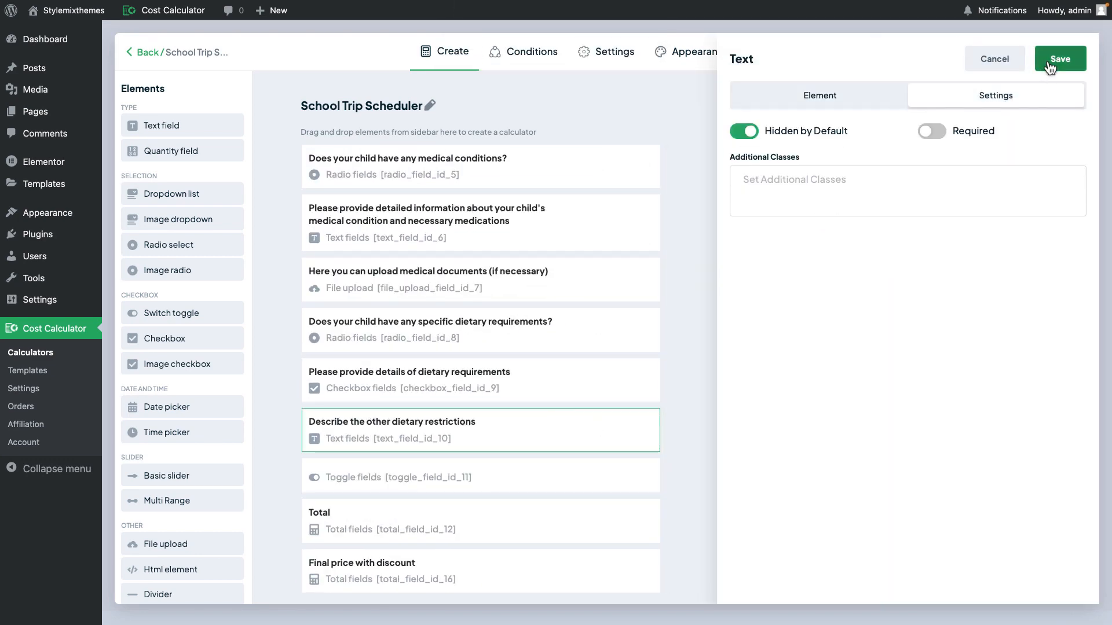
{"action": "left_click", "coordinate": [1050, 64]}
{"action": "left_click", "coordinate": [479, 480]}
{"action": "left_click", "coordinate": [995, 95]}
{"action": "left_click", "coordinate": [1067, 62]}
Step: Make the "Final price with discount" total field Hidden by Default and save the element
{"action": "scroll", "coordinate": [481, 347], "scroll_direction": "down", "scroll_amount": 5}
{"action": "left_click", "coordinate": [480, 570]}
{"action": "left_click", "coordinate": [1000, 95]}
{"action": "left_click", "coordinate": [932, 131]}
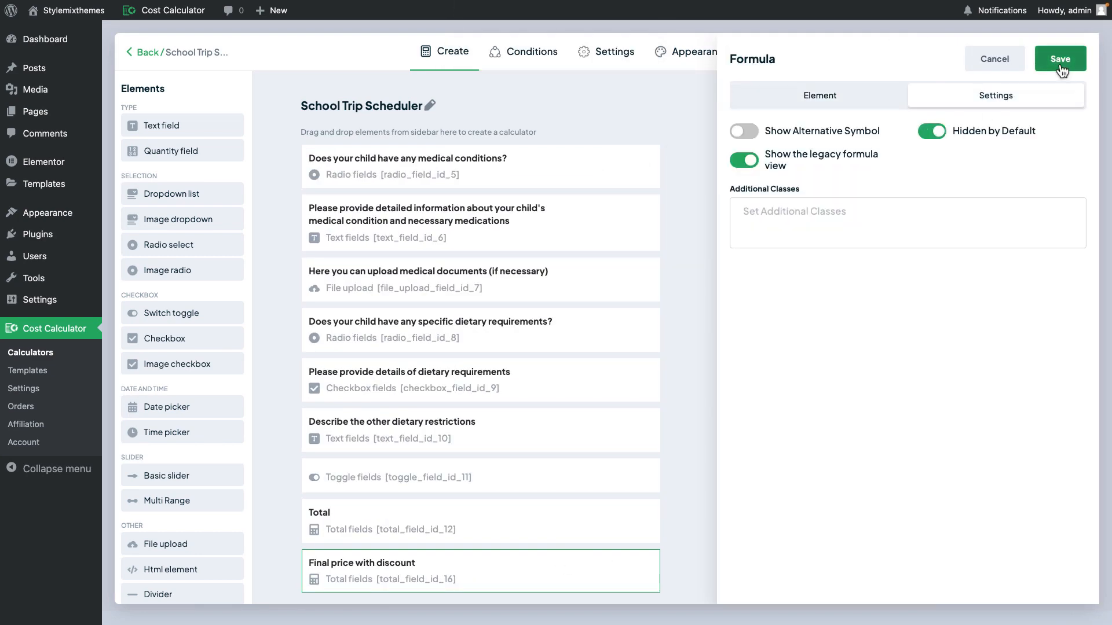
{"action": "left_click", "coordinate": [1060, 63]}
Step: Preview the calculator to check which fields and summary rows are displayed by default
{"action": "left_click", "coordinate": [925, 60]}
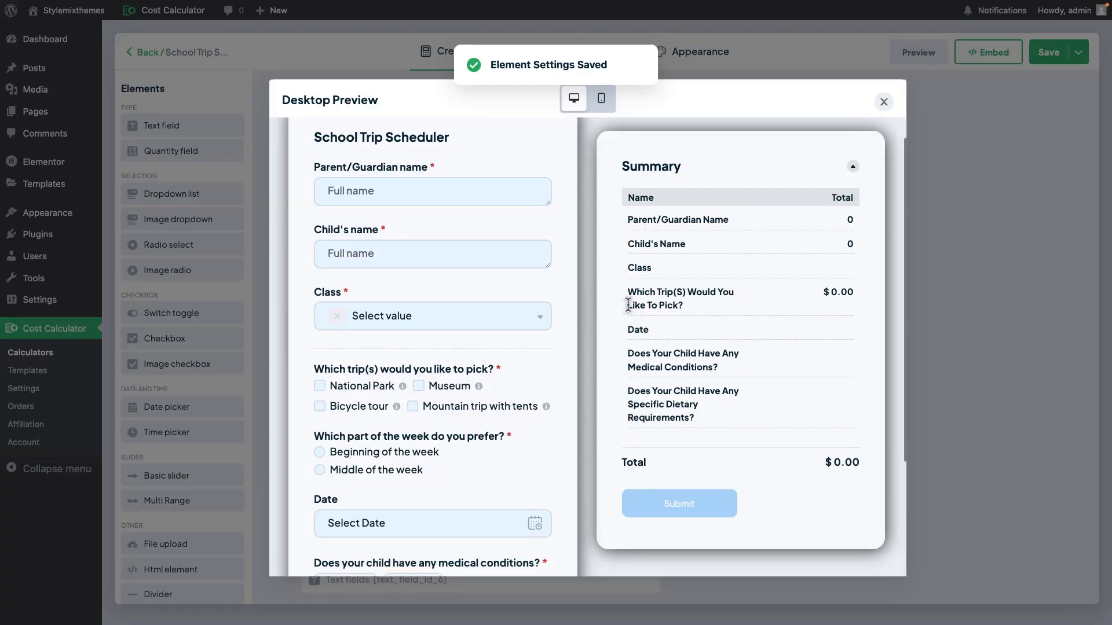
{"action": "scroll", "coordinate": [629, 304], "scroll_direction": "down", "scroll_amount": 3}
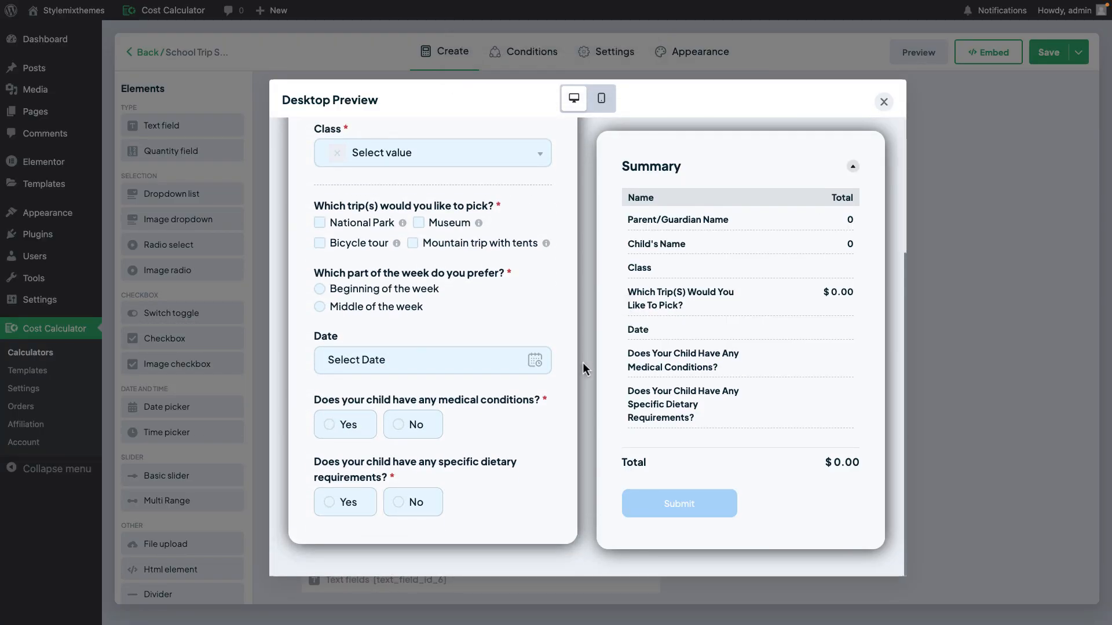
{"action": "scroll", "coordinate": [582, 362], "scroll_direction": "up", "scroll_amount": 1}
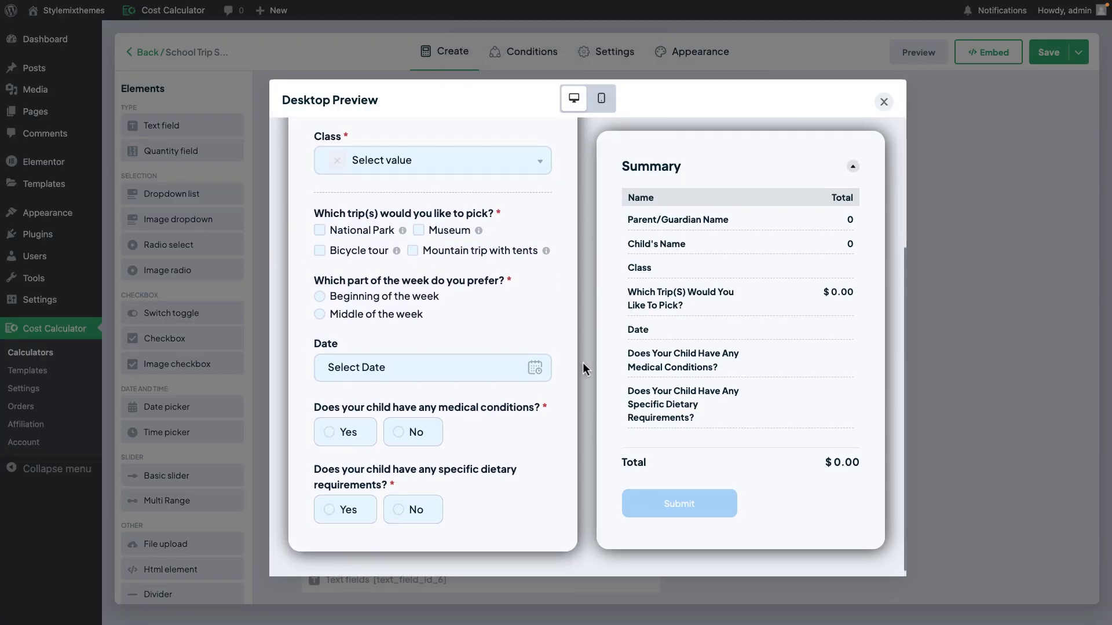
{"action": "scroll", "coordinate": [582, 362], "scroll_direction": "up", "scroll_amount": 3}
{"action": "scroll", "coordinate": [583, 362], "scroll_direction": "down", "scroll_amount": 3}
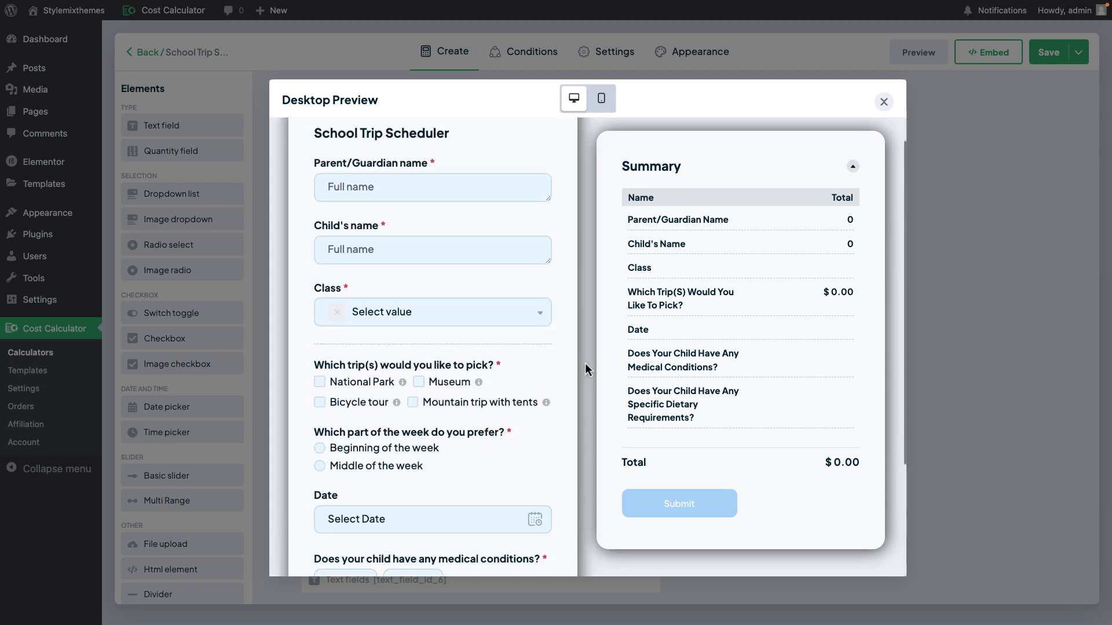
{"action": "left_click", "coordinate": [881, 104]}
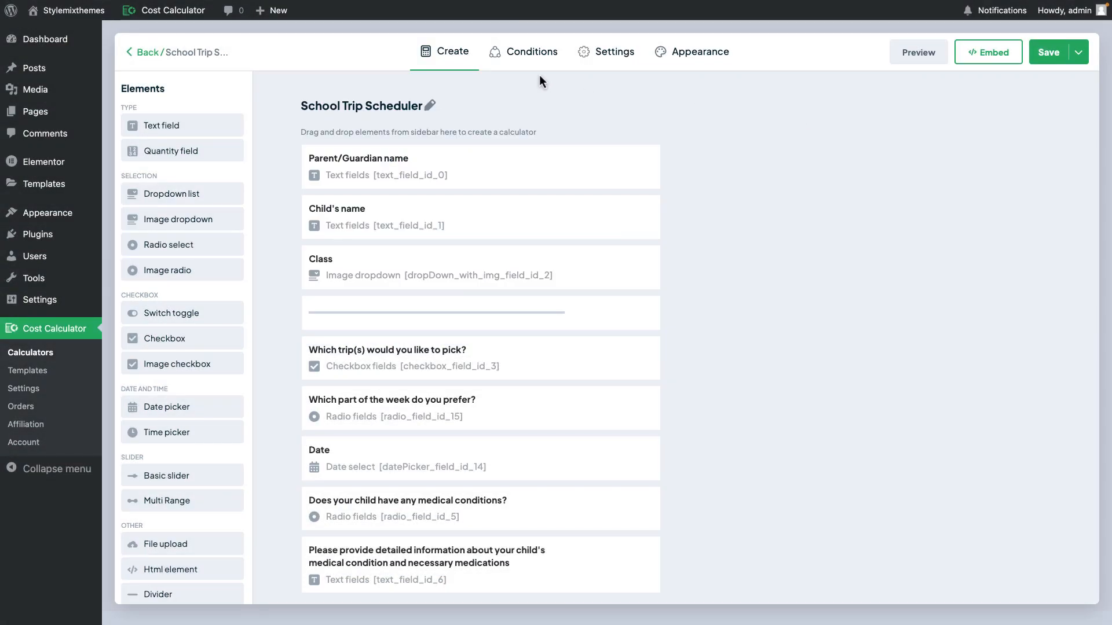
Step: Open the calculator's conditions workspace and review the trip options and total in the preview
{"action": "left_click", "coordinate": [525, 53]}
{"action": "left_click", "coordinate": [914, 53]}
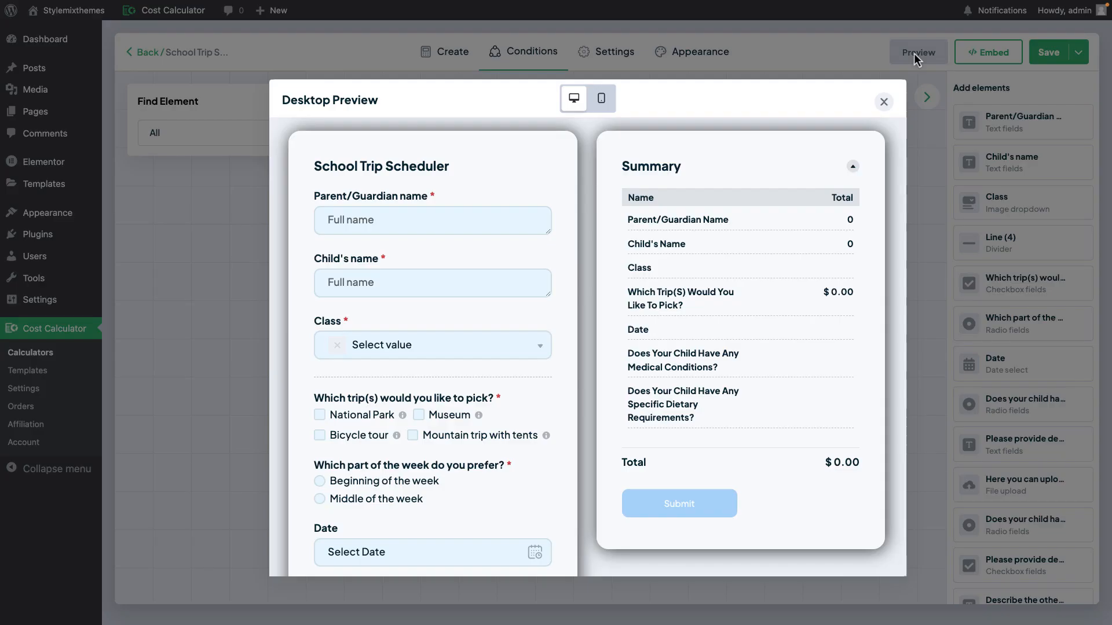
{"action": "scroll", "coordinate": [590, 314], "scroll_direction": "down", "scroll_amount": 3}
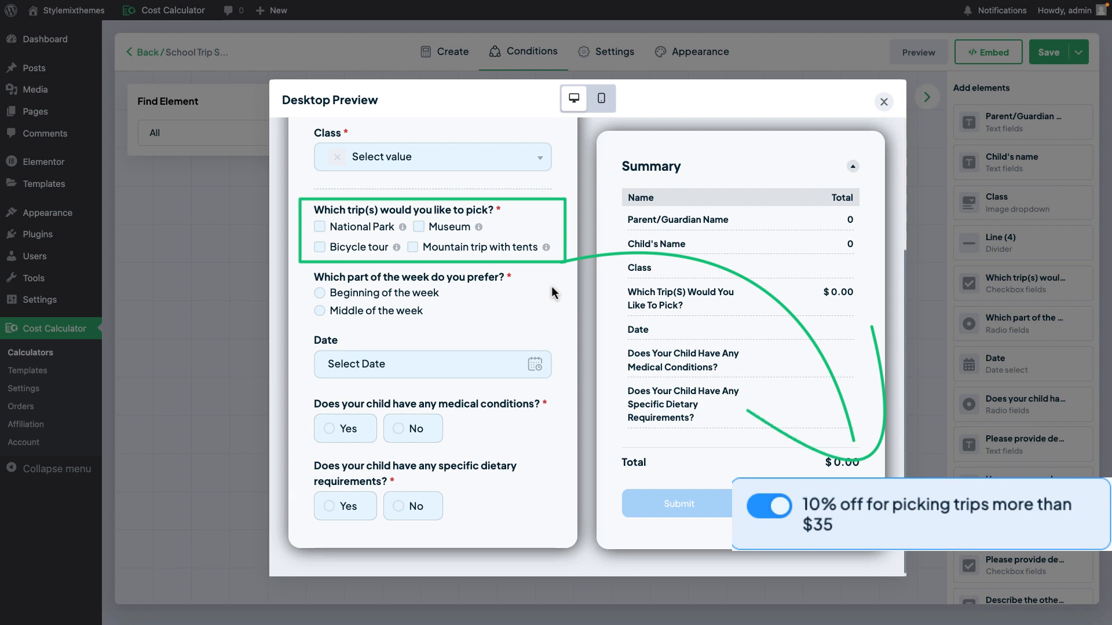
{"action": "left_click", "coordinate": [883, 103]}
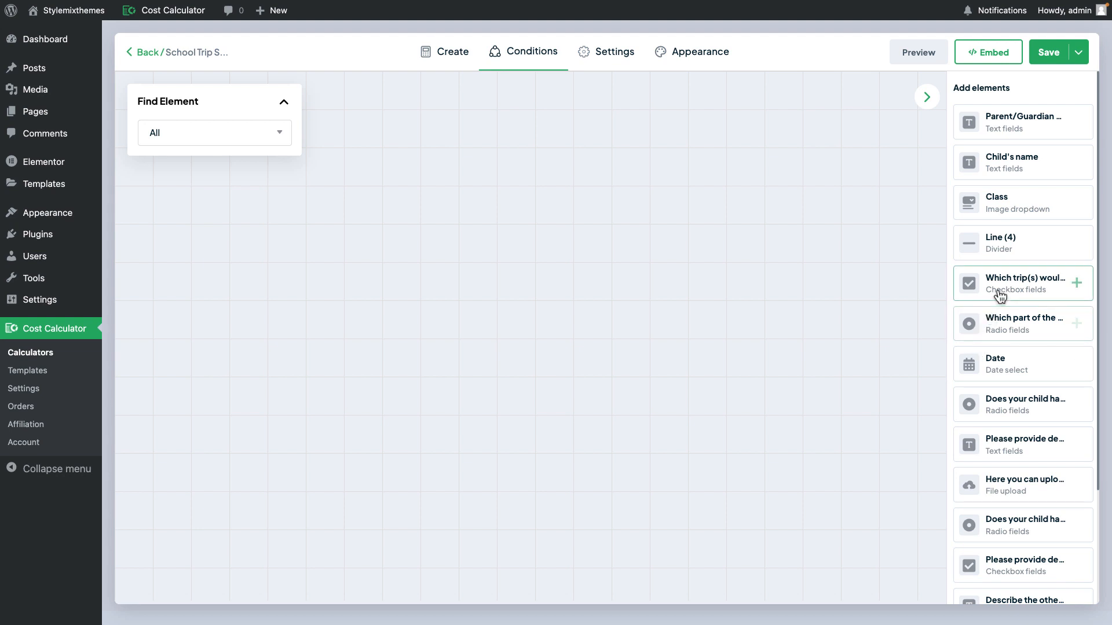
Step: Place the trip checkbox field and the Untitled 1 toggle on the conditions canvas and link the checkbox field to the toggle
{"action": "left_click_drag", "start_coordinate": [1001, 294], "coordinate": [521, 313]}
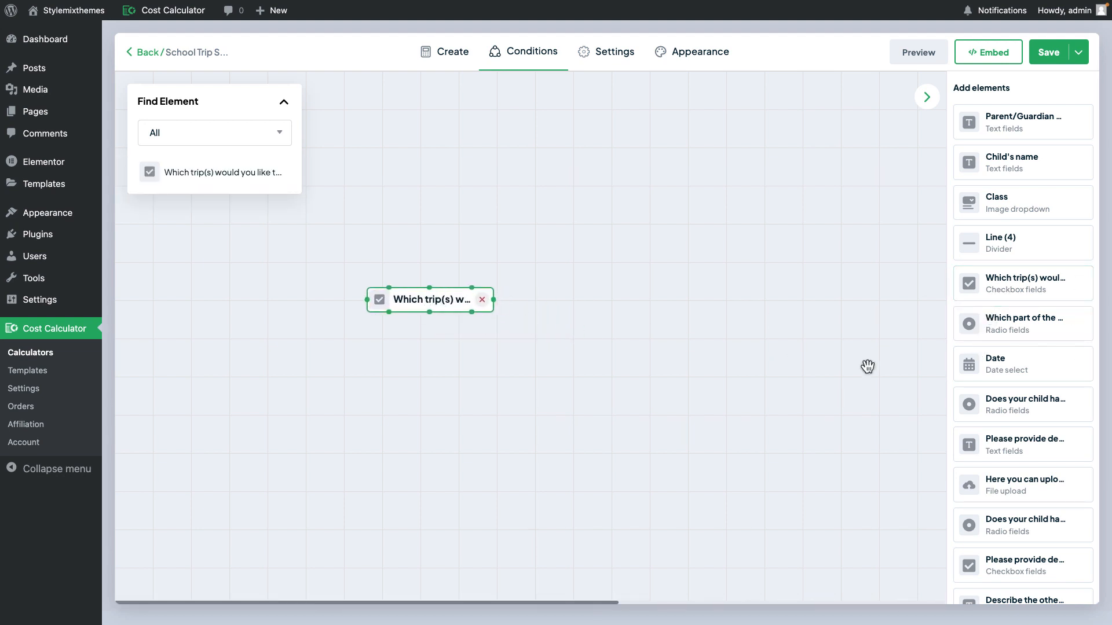
{"action": "scroll", "coordinate": [1004, 461], "scroll_direction": "down", "scroll_amount": 3}
{"action": "left_click", "coordinate": [1077, 501]}
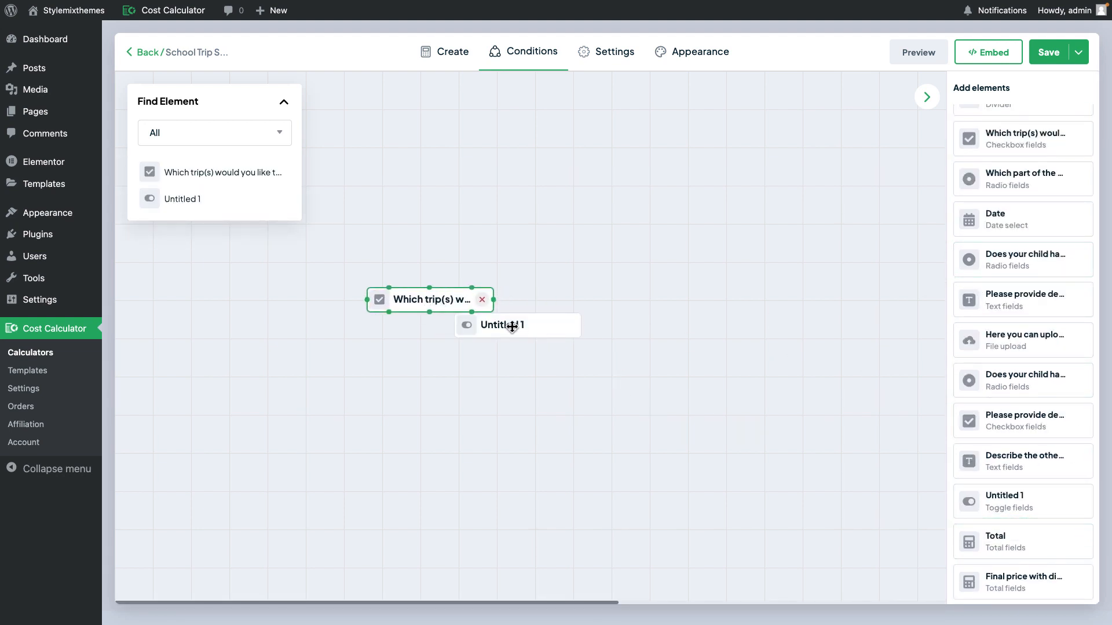
{"action": "left_click_drag", "start_coordinate": [514, 323], "coordinate": [649, 312]}
{"action": "left_click_drag", "start_coordinate": [727, 294], "coordinate": [740, 292]}
{"action": "mouse_move", "coordinate": [447, 303]}
{"action": "left_mouse_down"}
{"action": "mouse_move", "coordinate": [430, 299]}
{"action": "mouse_move", "coordinate": [747, 301]}
{"action": "left_mouse_up"}
{"action": "left_click", "coordinate": [746, 300]}
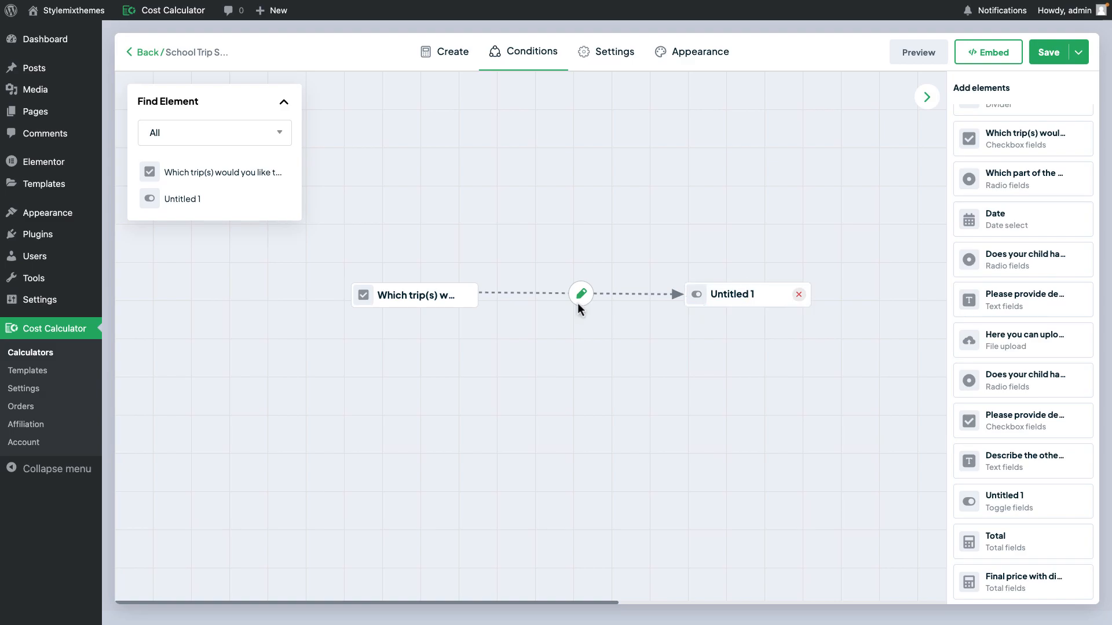
Step: Add a condition to the trip-to-toggle link: Is greater than, value 35, with the action Show
{"action": "left_click", "coordinate": [580, 294]}
{"action": "left_click", "coordinate": [364, 226]}
{"action": "left_click", "coordinate": [427, 156]}
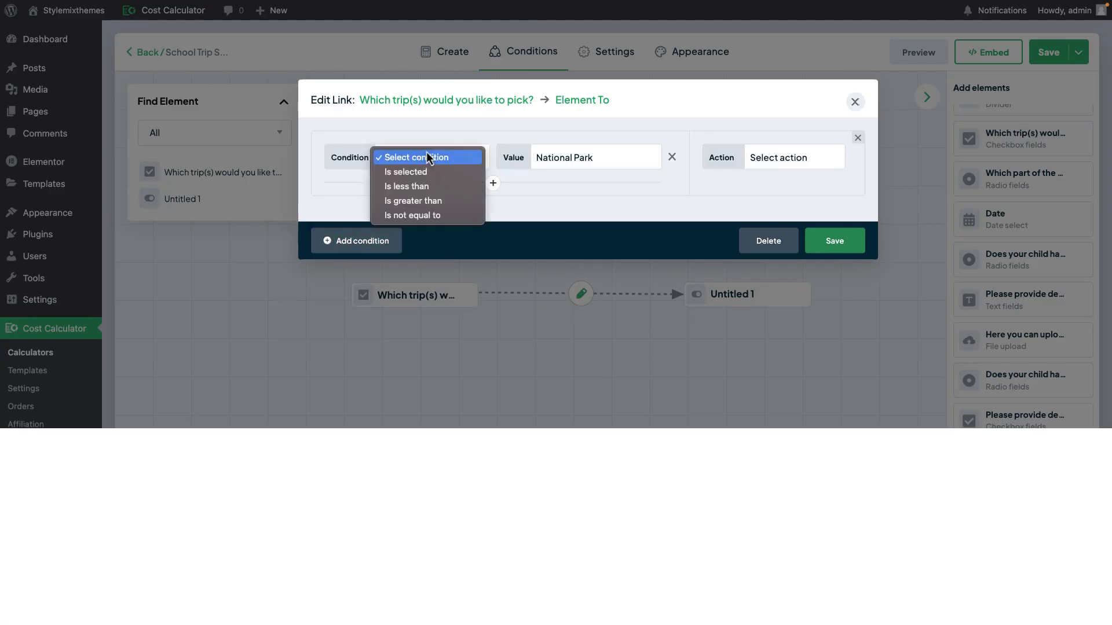
{"action": "left_click", "coordinate": [426, 200]}
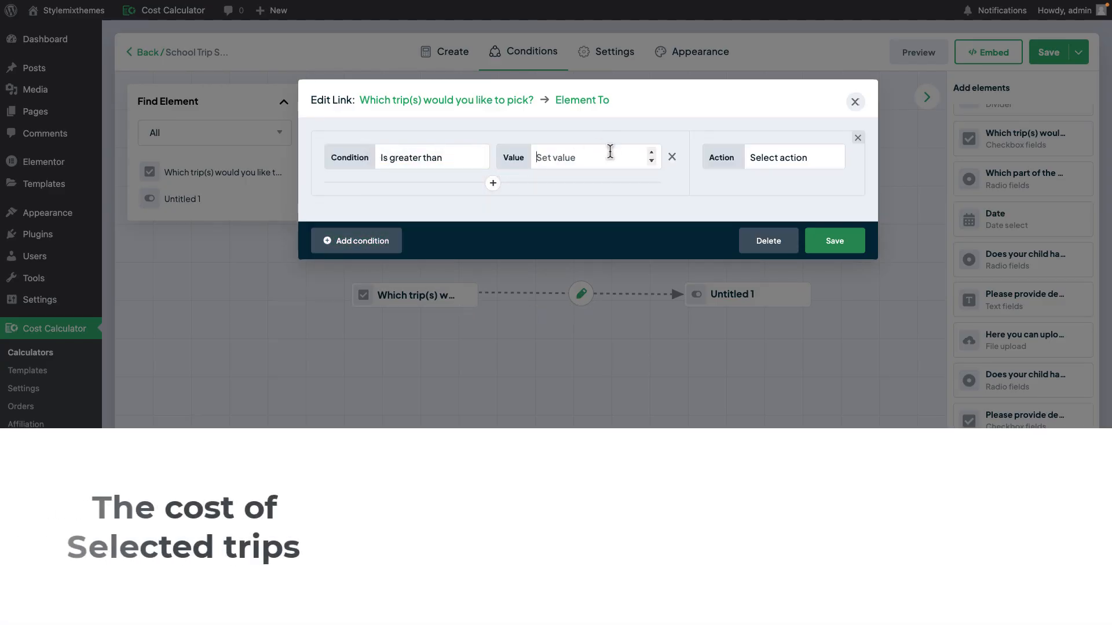
{"action": "type", "text": "35"}
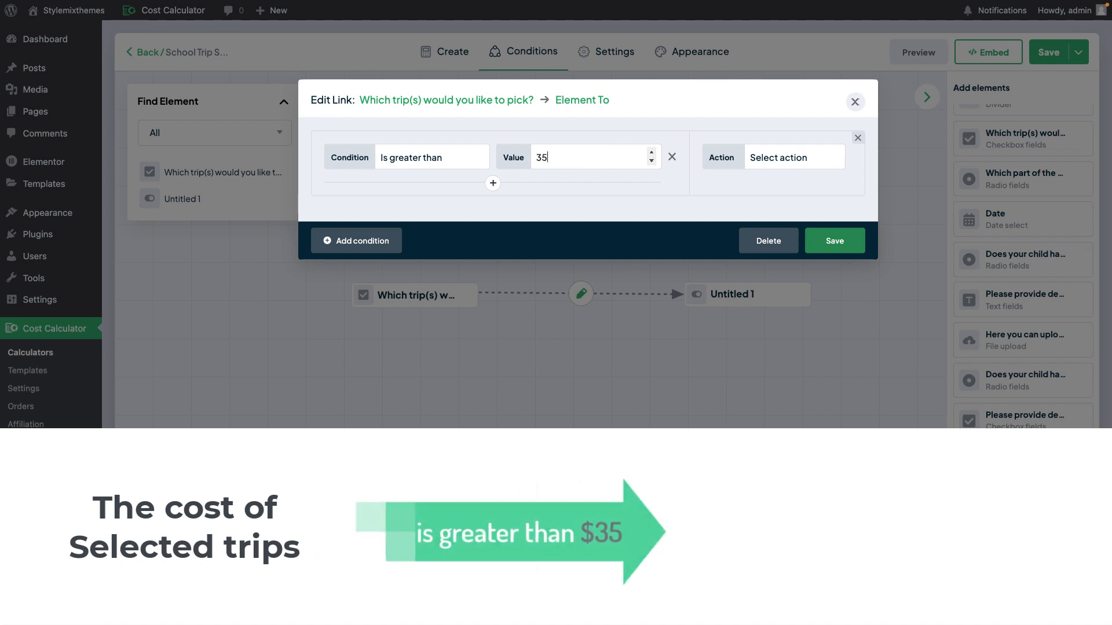
{"action": "left_click", "coordinate": [787, 165]}
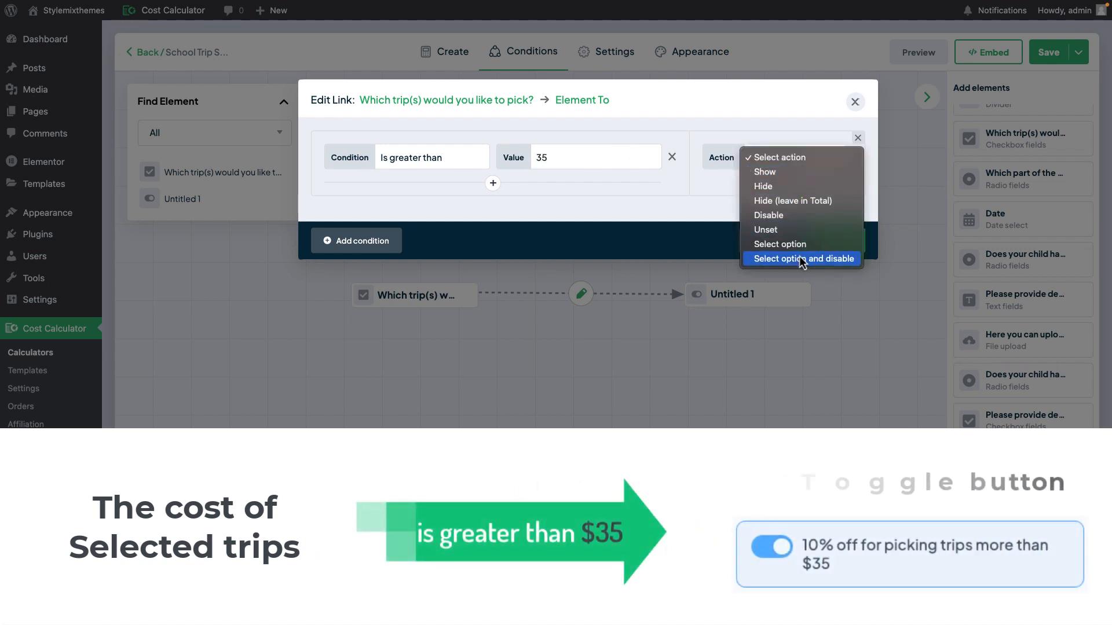
{"action": "left_click", "coordinate": [801, 175]}
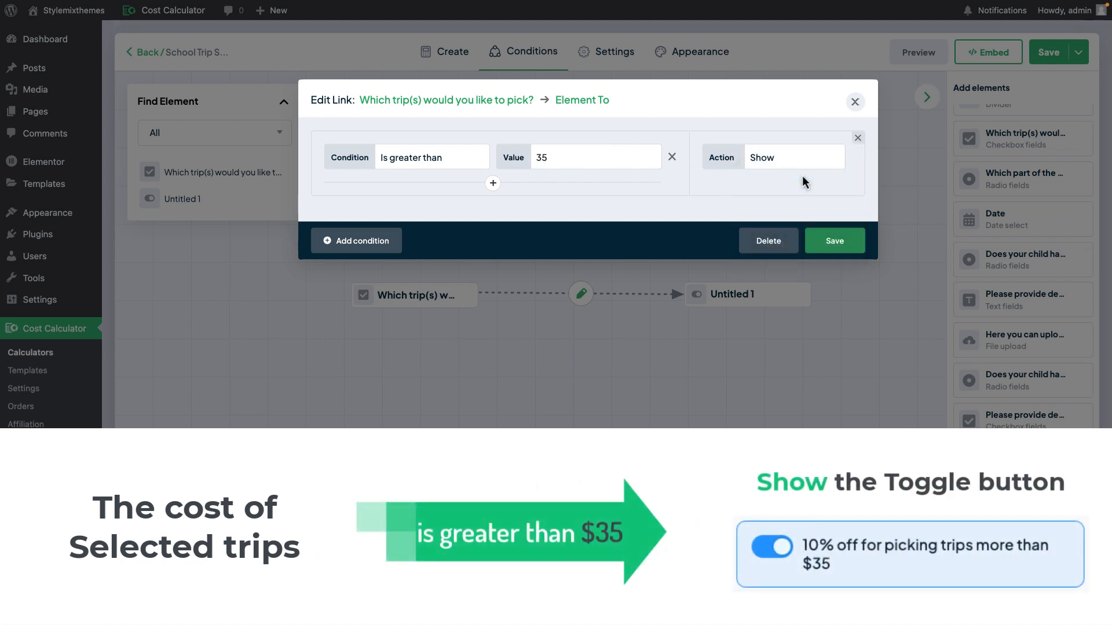
Step: Add a second trip-to-toggle condition: Is greater than 35, action Select option and disable, with the 10% off option, and save the link
{"action": "left_click", "coordinate": [356, 241]}
{"action": "left_click", "coordinate": [425, 235]}
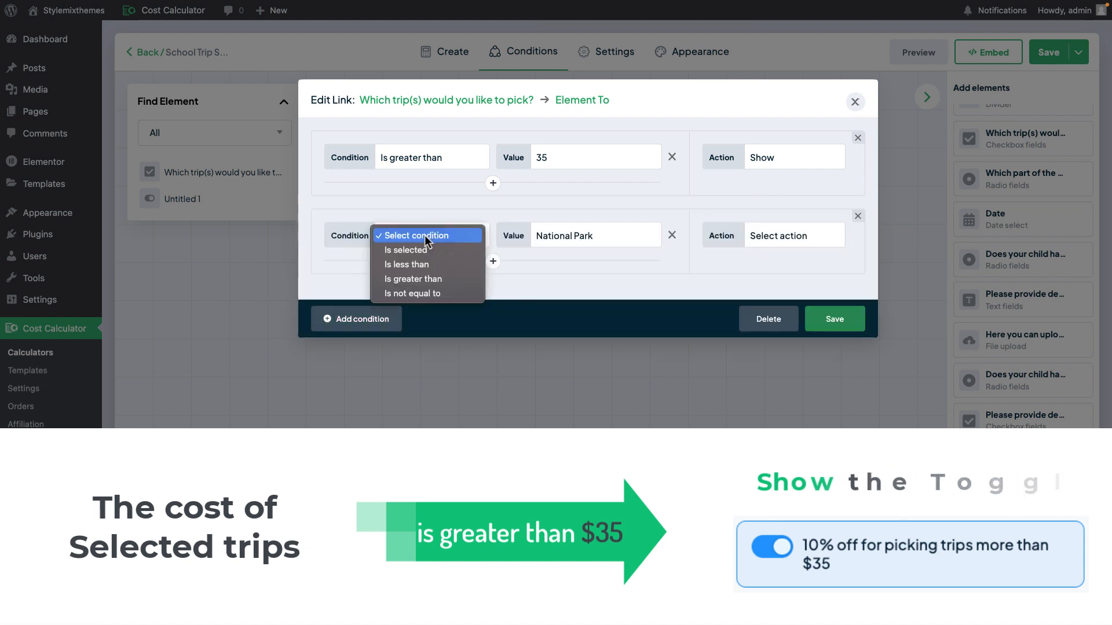
{"action": "left_click", "coordinate": [434, 279]}
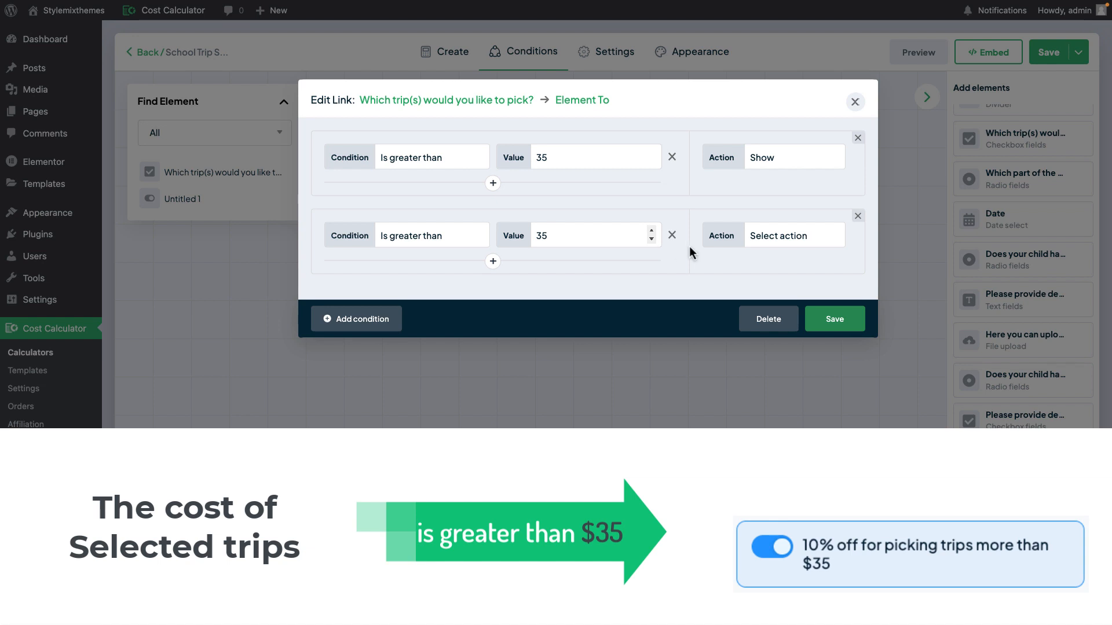
{"action": "left_click", "coordinate": [797, 241]}
{"action": "left_click", "coordinate": [791, 335]}
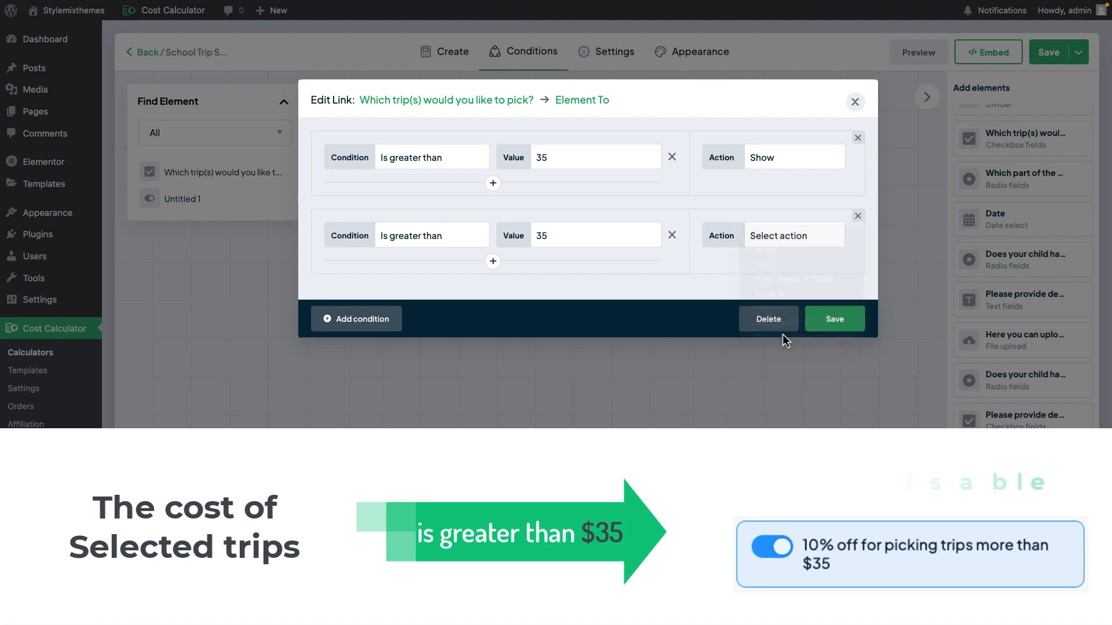
{"action": "left_click", "coordinate": [788, 272]}
{"action": "left_click", "coordinate": [772, 289]}
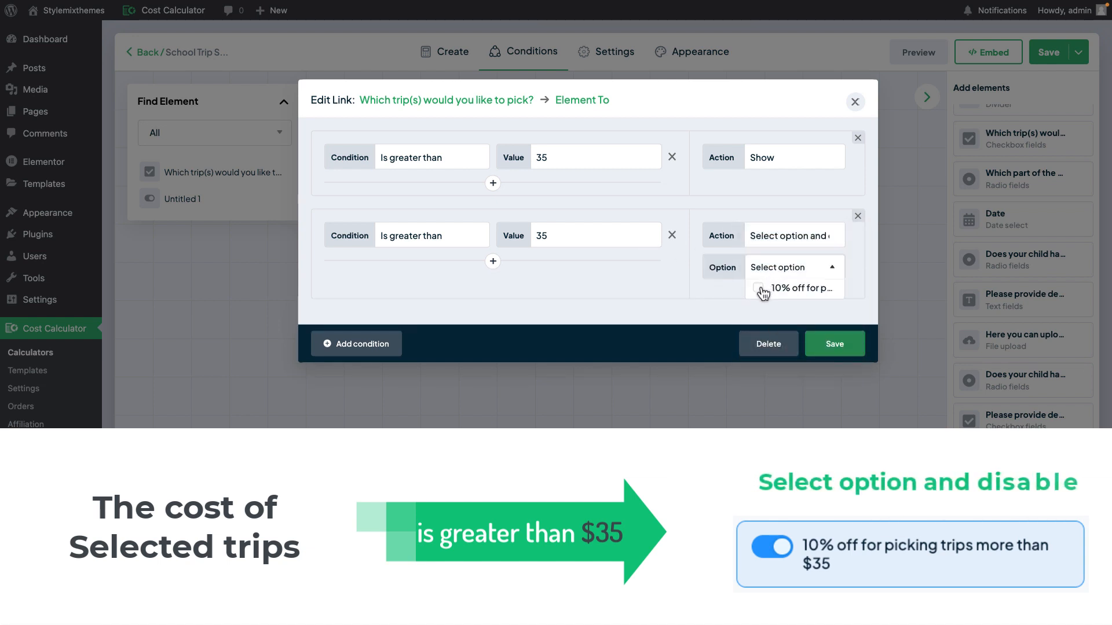
{"action": "left_click", "coordinate": [834, 344]}
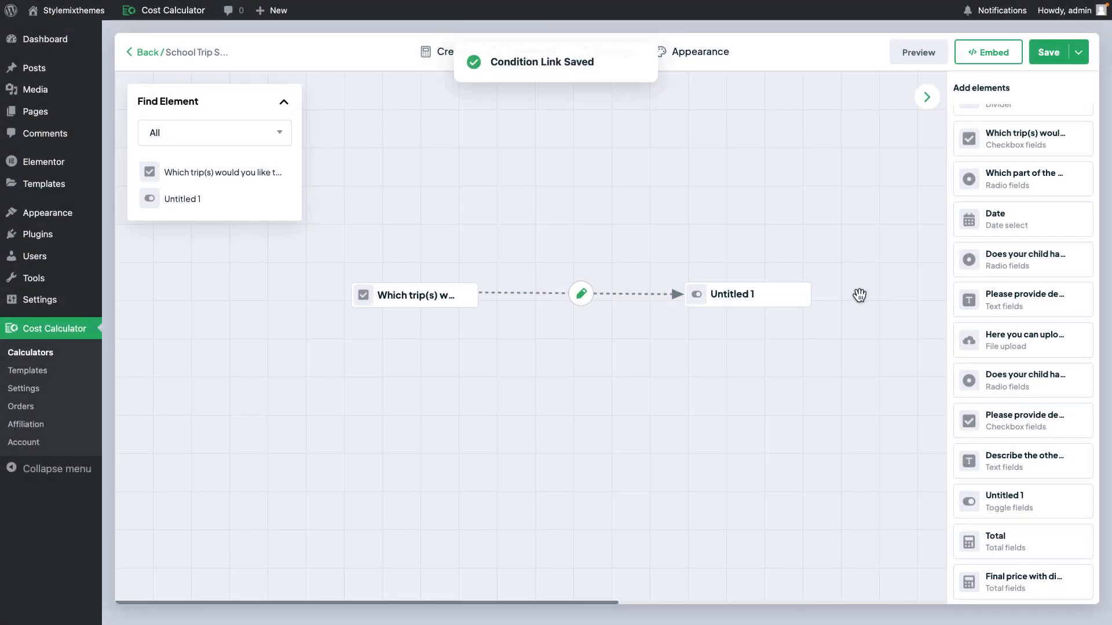
Step: Preview the calculator with National Park, Bicycle tour and Museum selected to check the trip cost and the discount toggle
{"action": "left_click", "coordinate": [925, 57]}
{"action": "scroll", "coordinate": [528, 304], "scroll_direction": "down", "scroll_amount": 3}
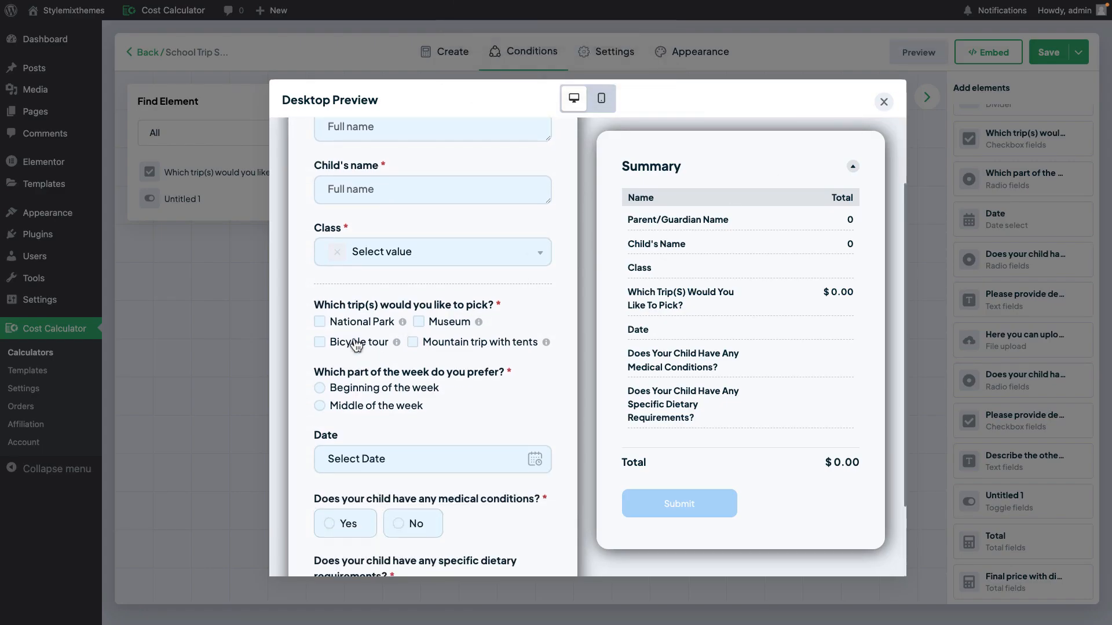
{"action": "left_click", "coordinate": [352, 325]}
{"action": "left_click", "coordinate": [355, 347]}
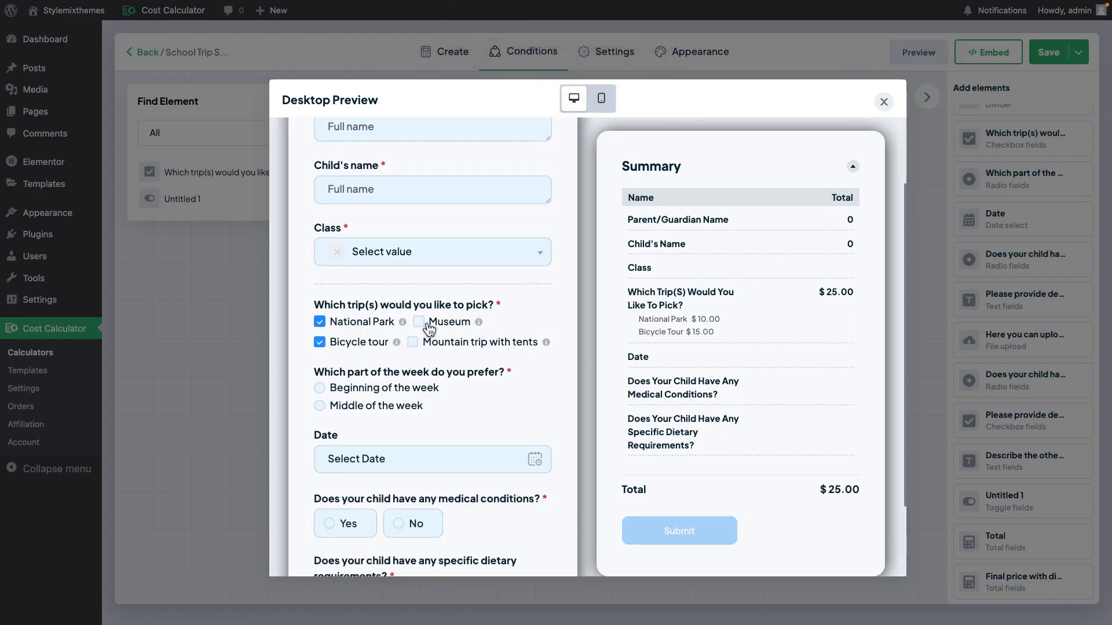
{"action": "left_click", "coordinate": [429, 326]}
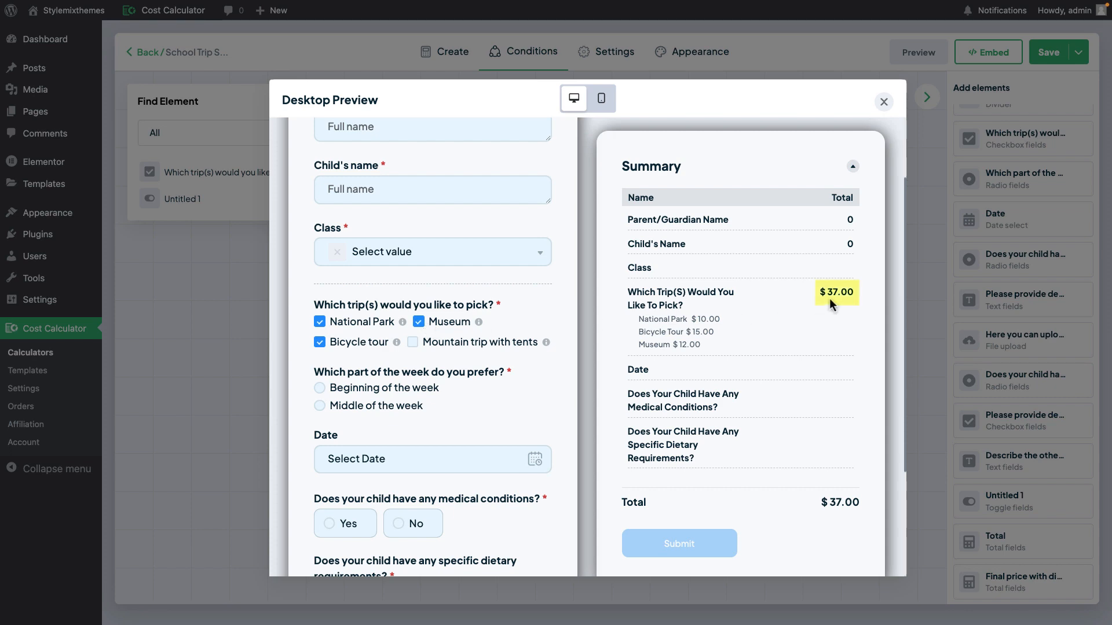
{"action": "scroll", "coordinate": [492, 352], "scroll_direction": "down", "scroll_amount": 3}
{"action": "scroll", "coordinate": [469, 405], "scroll_direction": "down", "scroll_amount": 1}
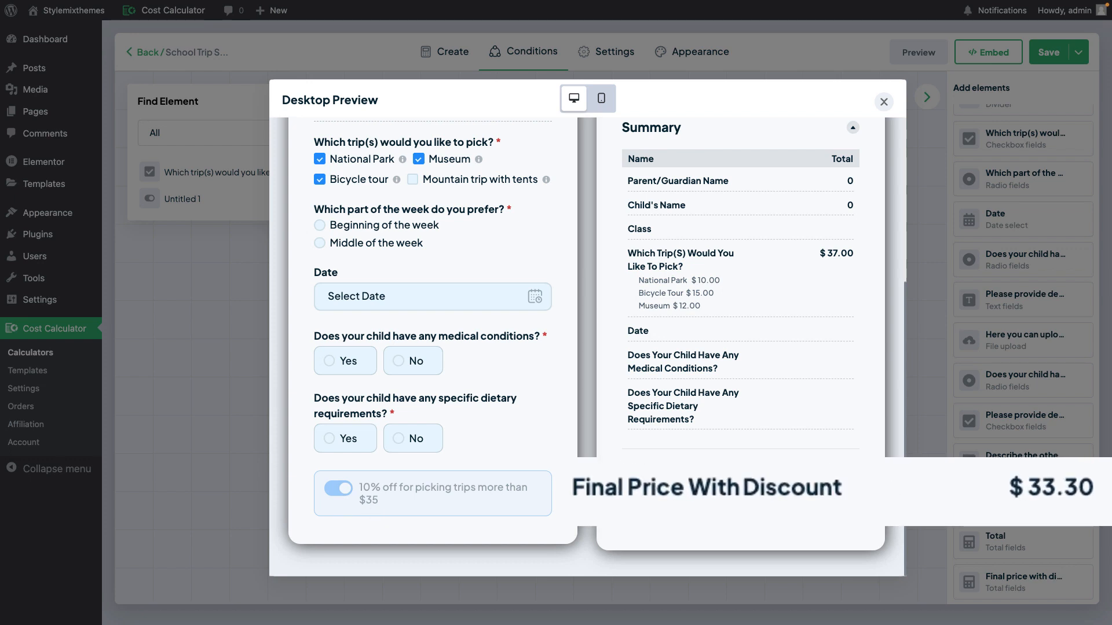
{"action": "left_click", "coordinate": [883, 102]}
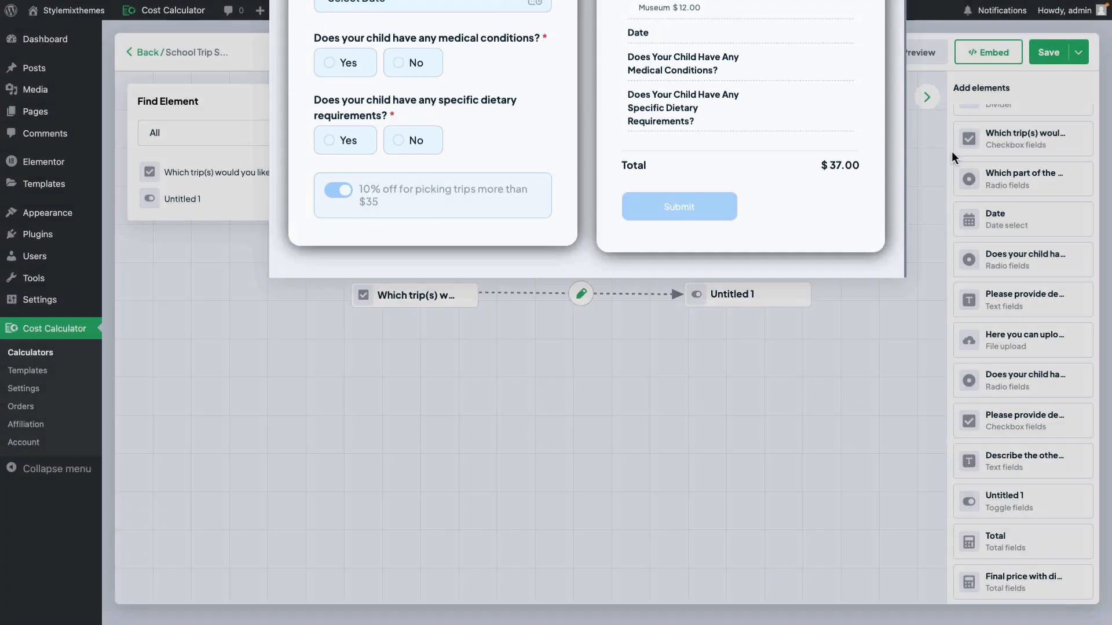
Step: Place the Final price with discount total below the Untitled 1 toggle on the canvas and link the toggle to it
{"action": "left_click", "coordinate": [1076, 582]}
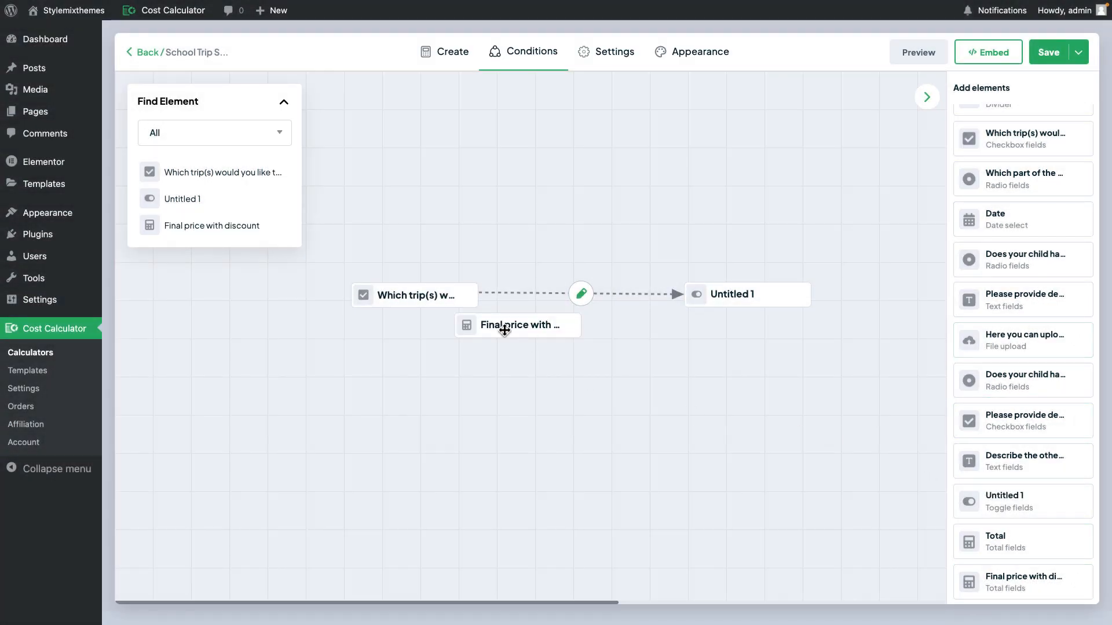
{"action": "left_click_drag", "start_coordinate": [503, 327], "coordinate": [744, 400]}
{"action": "left_click", "coordinate": [741, 296]}
{"action": "left_click", "coordinate": [736, 305]}
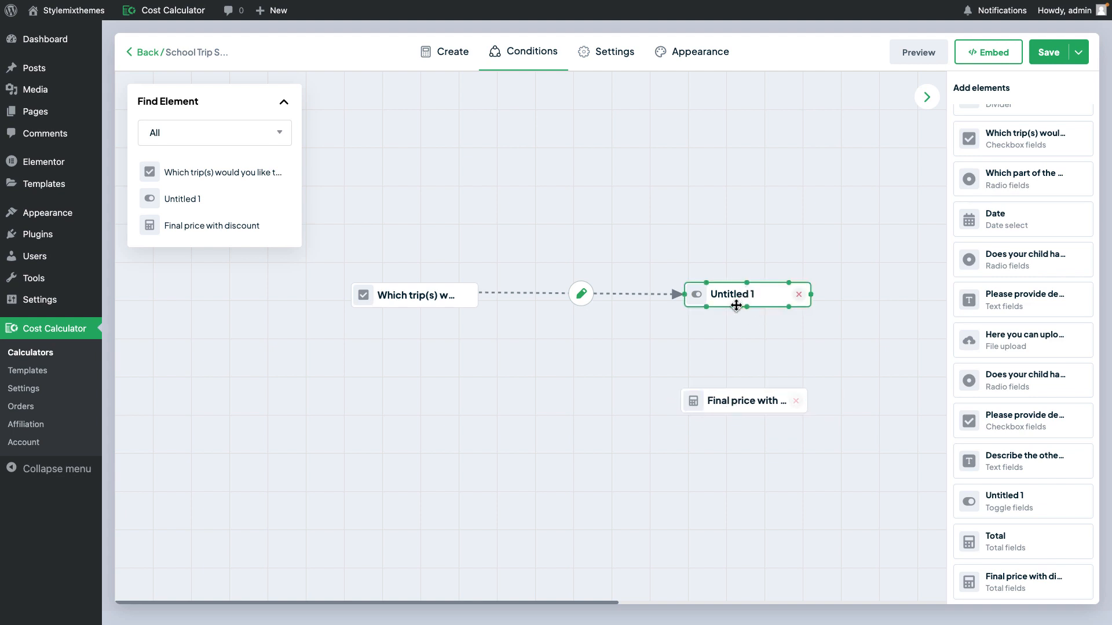
{"action": "left_click_drag", "start_coordinate": [749, 337], "coordinate": [747, 404]}
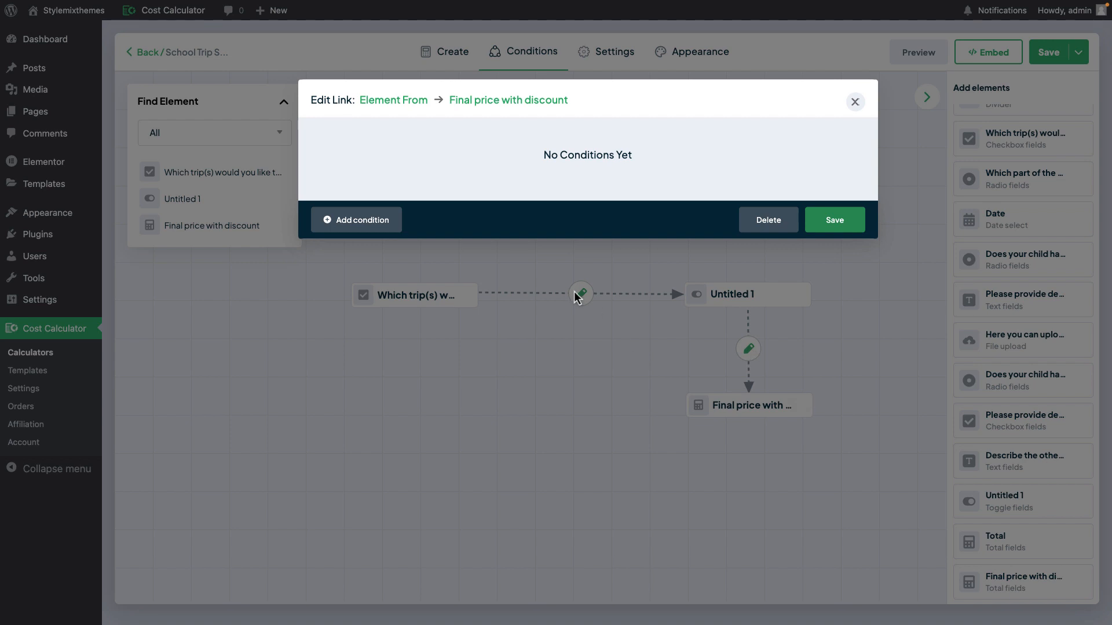
Step: Add a condition to the toggle-to-final-price link: Is selected, value 10% off for picking trips, action Show, and save the link
{"action": "left_click", "coordinate": [350, 220]}
{"action": "left_click", "coordinate": [429, 166]}
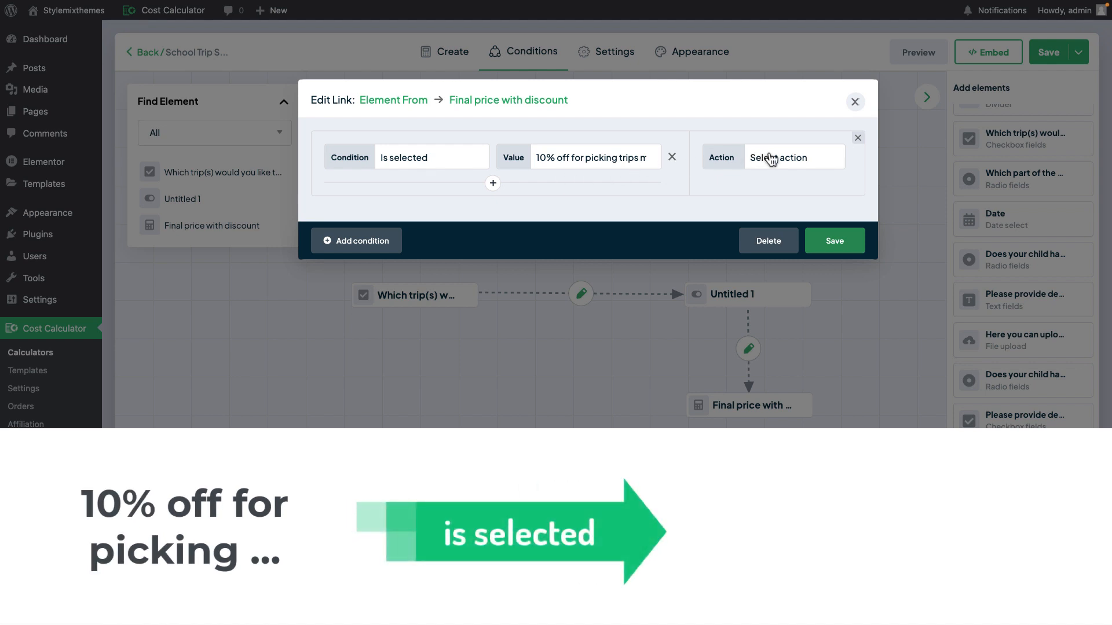
{"action": "left_click", "coordinate": [795, 157]}
{"action": "left_click", "coordinate": [799, 172]}
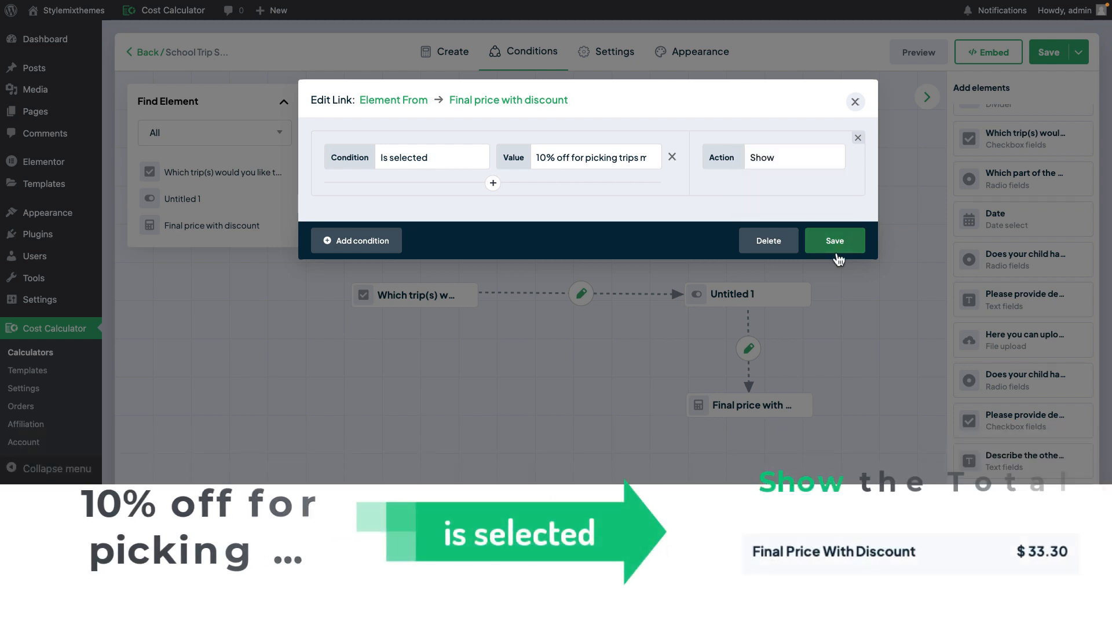
{"action": "left_click", "coordinate": [834, 240]}
Step: Preview the calculator again with National Park, Bicycle tour and Museum selected to check the discounted final price row
{"action": "left_click", "coordinate": [918, 52]}
{"action": "scroll", "coordinate": [579, 307], "scroll_direction": "down", "scroll_amount": 3}
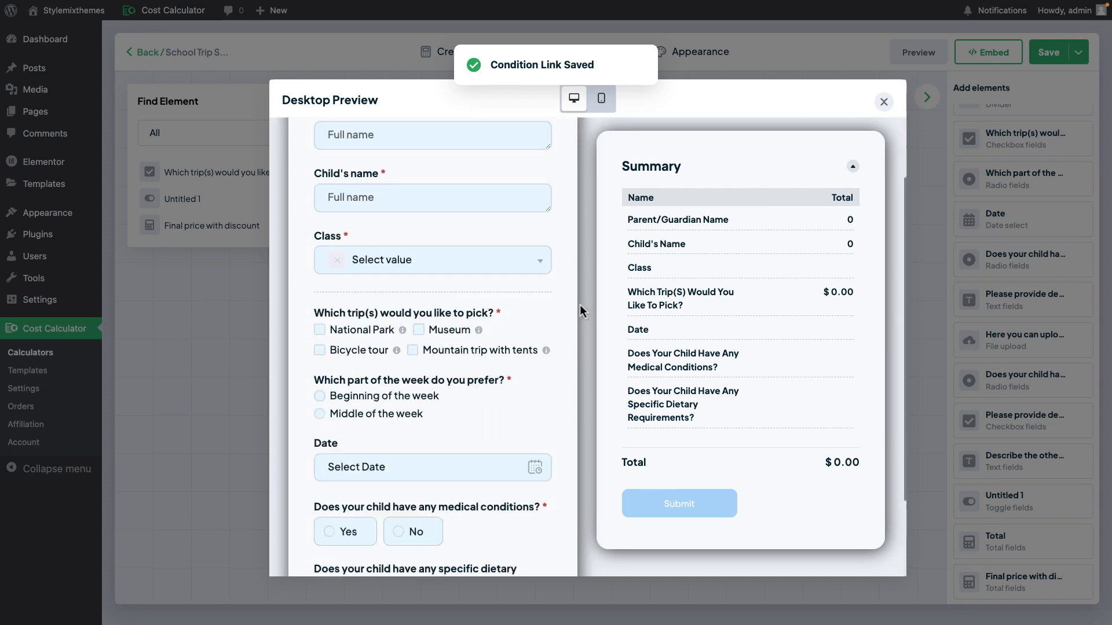
{"action": "left_click", "coordinate": [364, 224]}
{"action": "left_click", "coordinate": [369, 244]}
{"action": "left_click", "coordinate": [443, 222]}
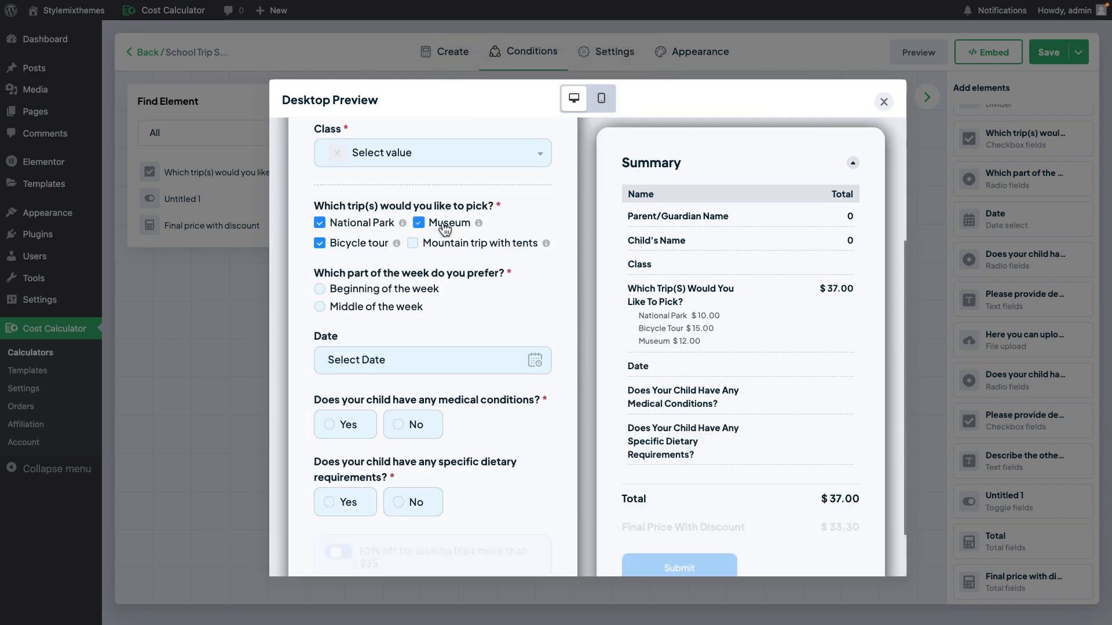
{"action": "scroll", "coordinate": [510, 230], "scroll_direction": "down", "scroll_amount": 1}
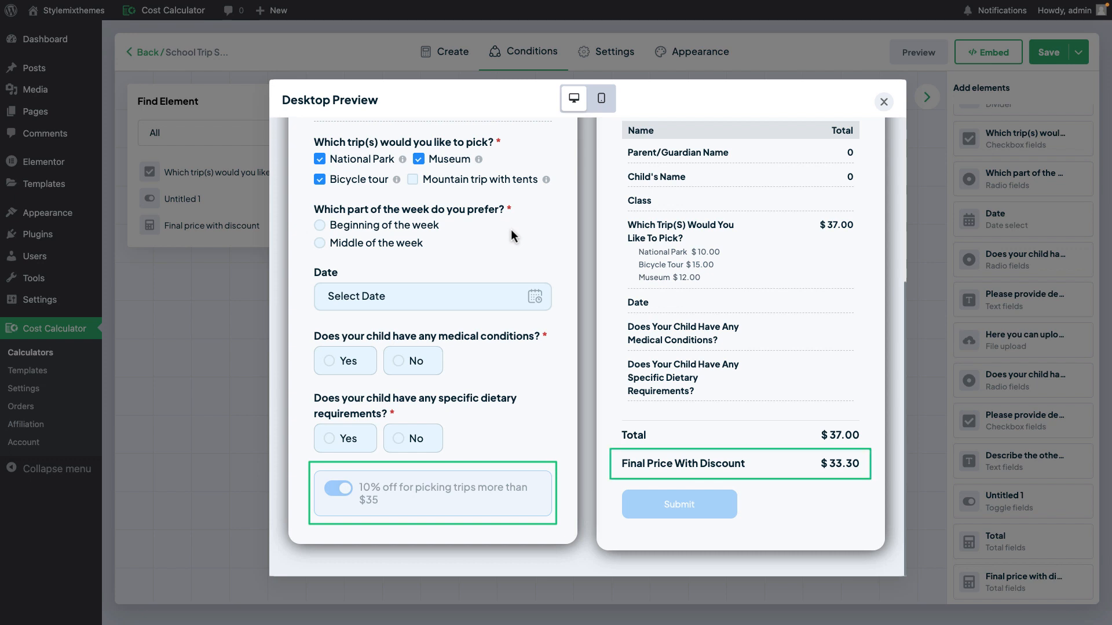
Step: In the preview, deselect Museum, choose Beginning of the week, examine the October 2023 dates in the Date field, and close the preview
{"action": "left_click", "coordinate": [426, 165]}
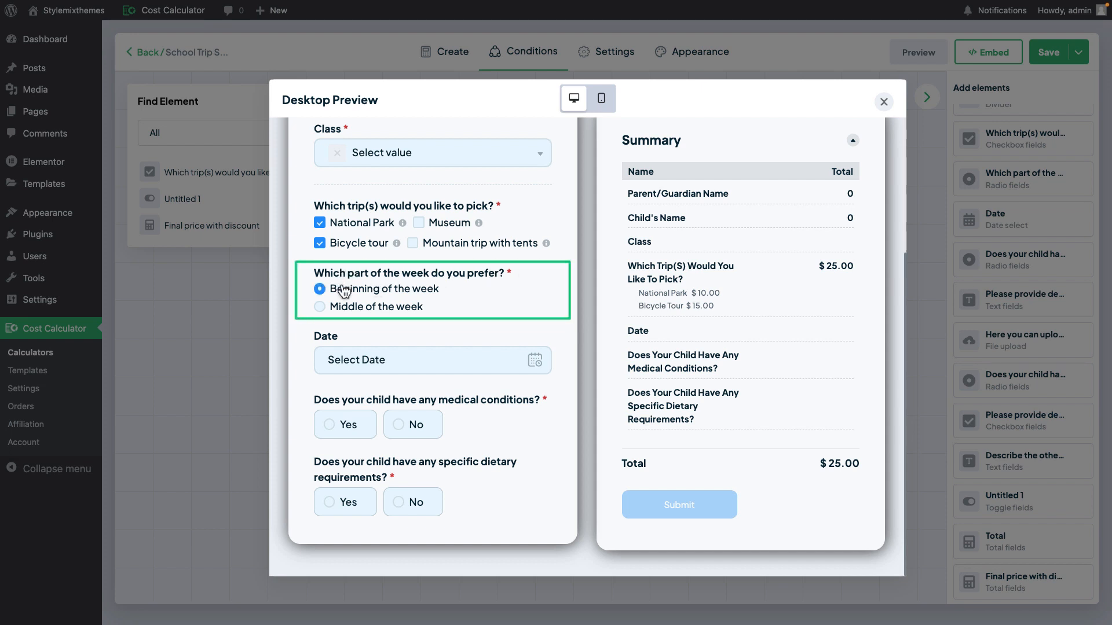
{"action": "left_click", "coordinate": [393, 360]}
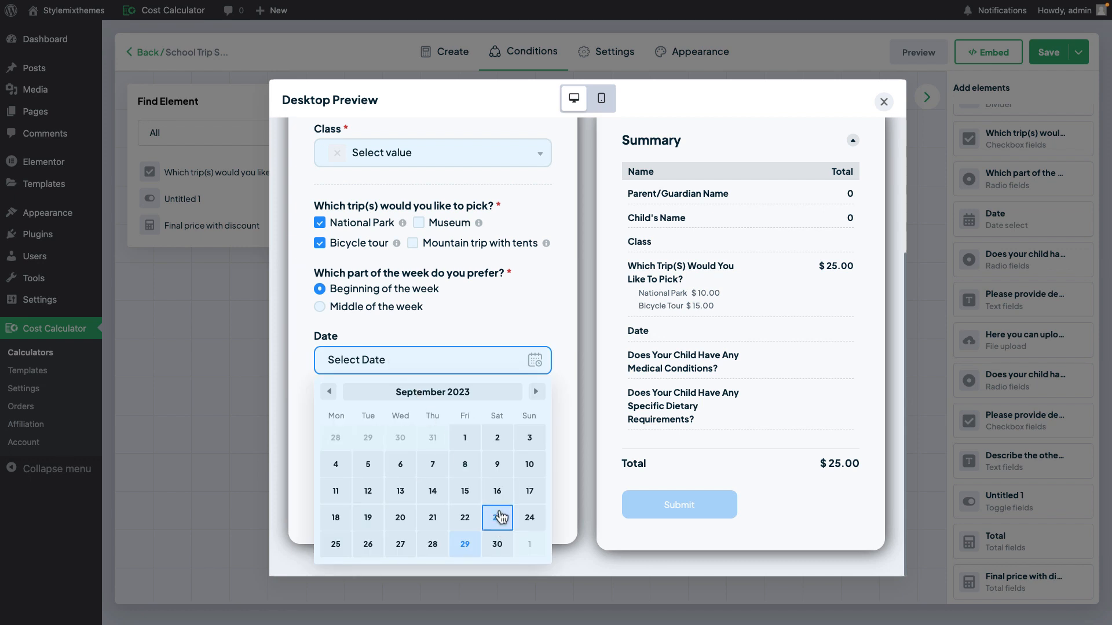
{"action": "left_click", "coordinate": [538, 394]}
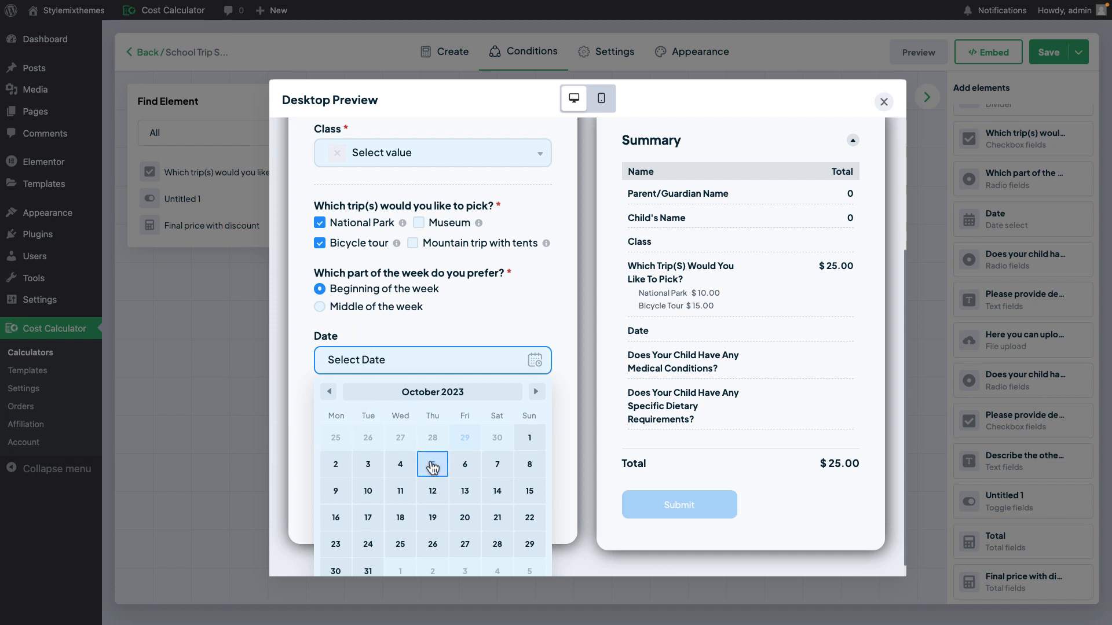
{"action": "left_click", "coordinate": [633, 285]}
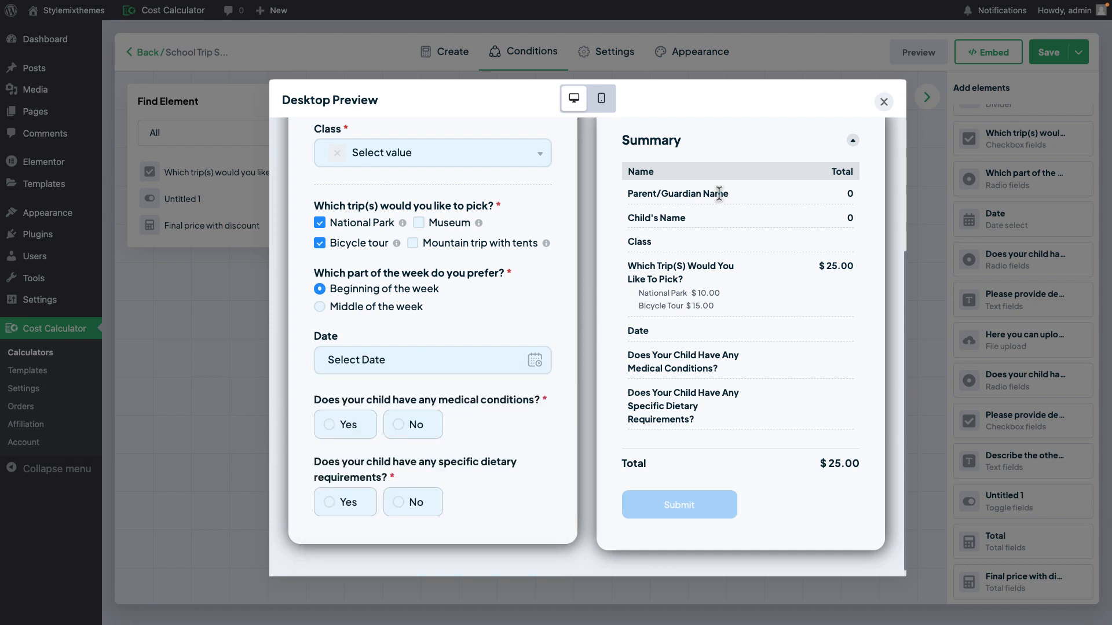
{"action": "left_click", "coordinate": [884, 103]}
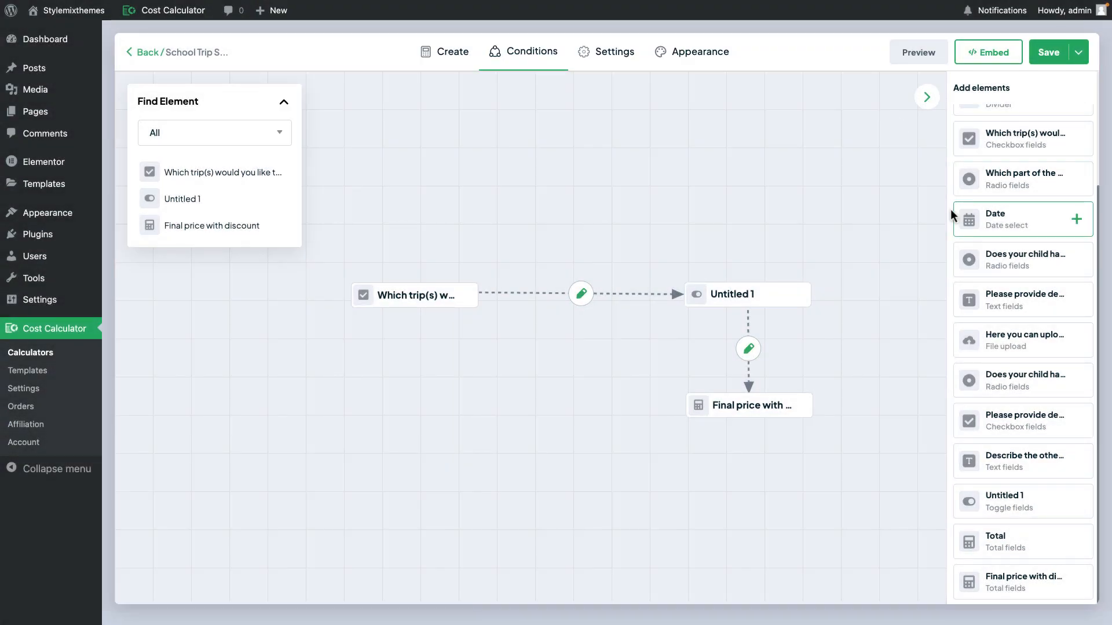
Step: Place the week-part radio field and the Date field below the existing links on the canvas and link the radio field to Date
{"action": "left_click_drag", "start_coordinate": [911, 342], "coordinate": [919, 252]}
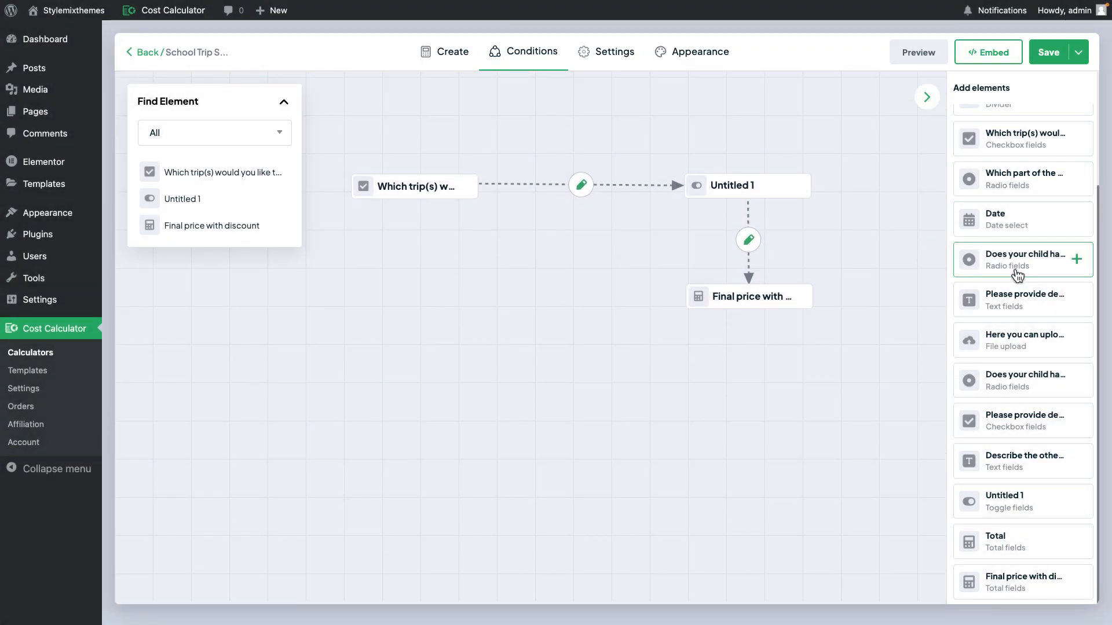
{"action": "left_click", "coordinate": [1076, 179]}
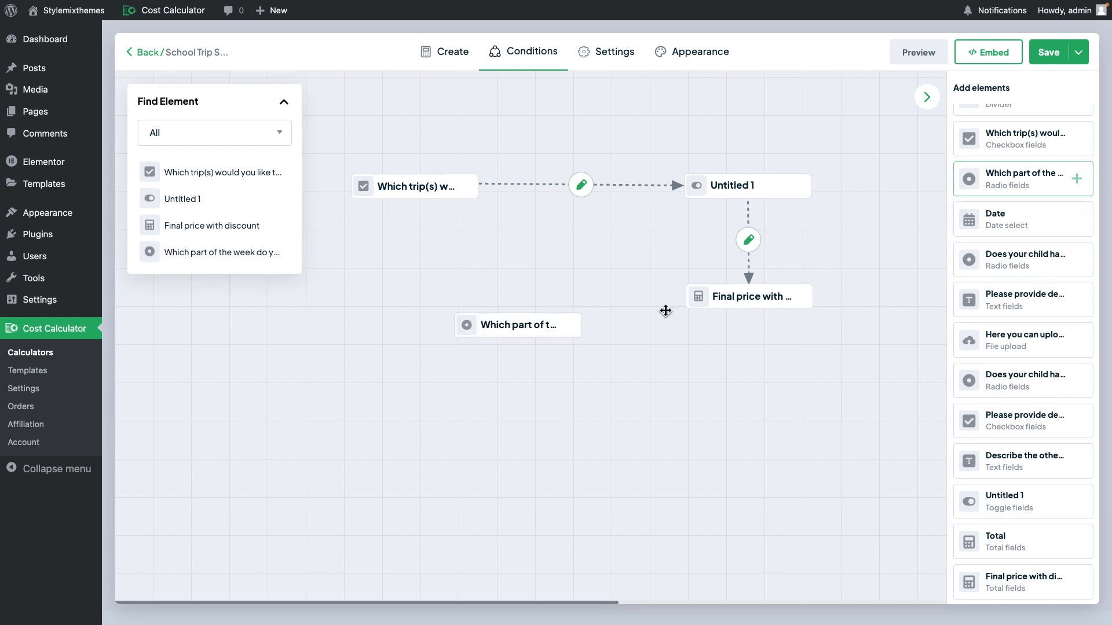
{"action": "left_click_drag", "start_coordinate": [513, 339], "coordinate": [395, 384]}
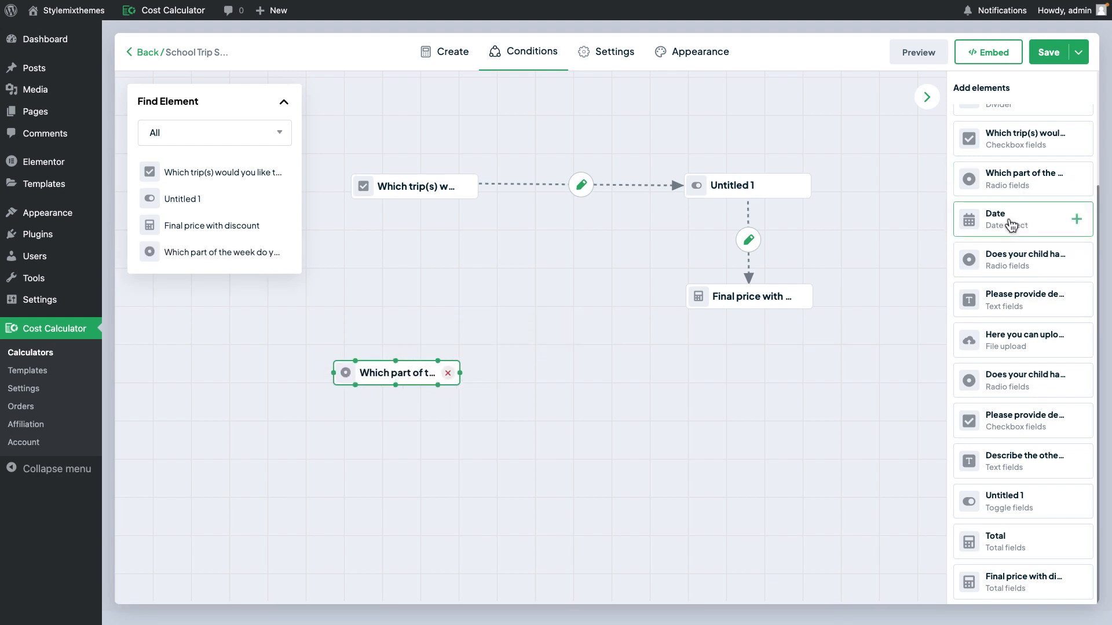
{"action": "left_click", "coordinate": [1076, 220]}
{"action": "left_click_drag", "start_coordinate": [594, 339], "coordinate": [730, 380]}
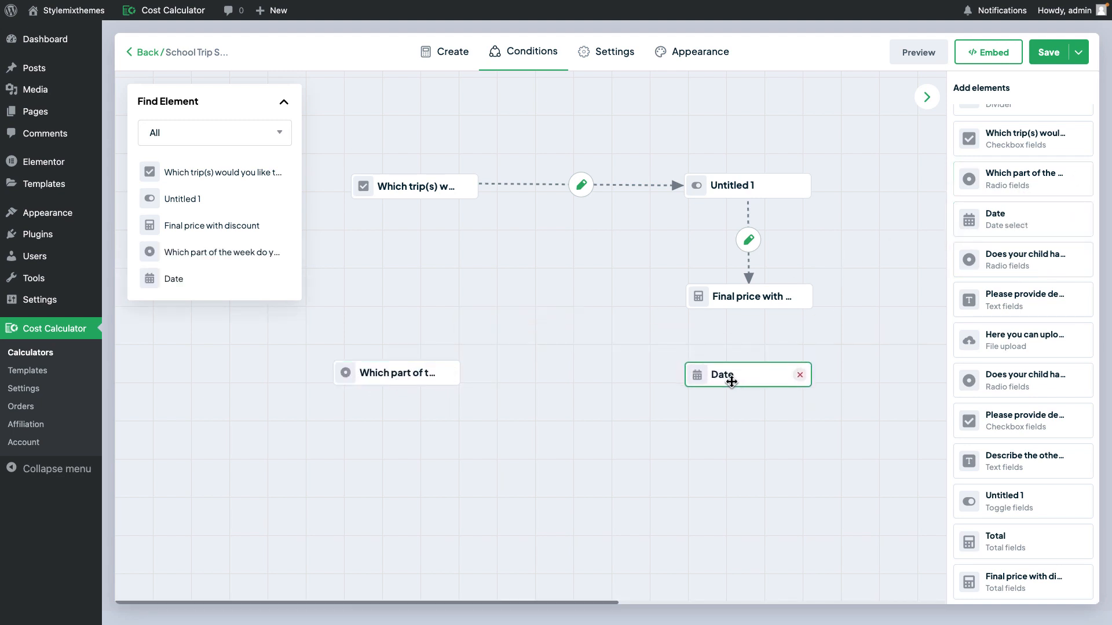
{"action": "left_click", "coordinate": [410, 385]}
{"action": "left_click_drag", "start_coordinate": [467, 380], "coordinate": [678, 377]}
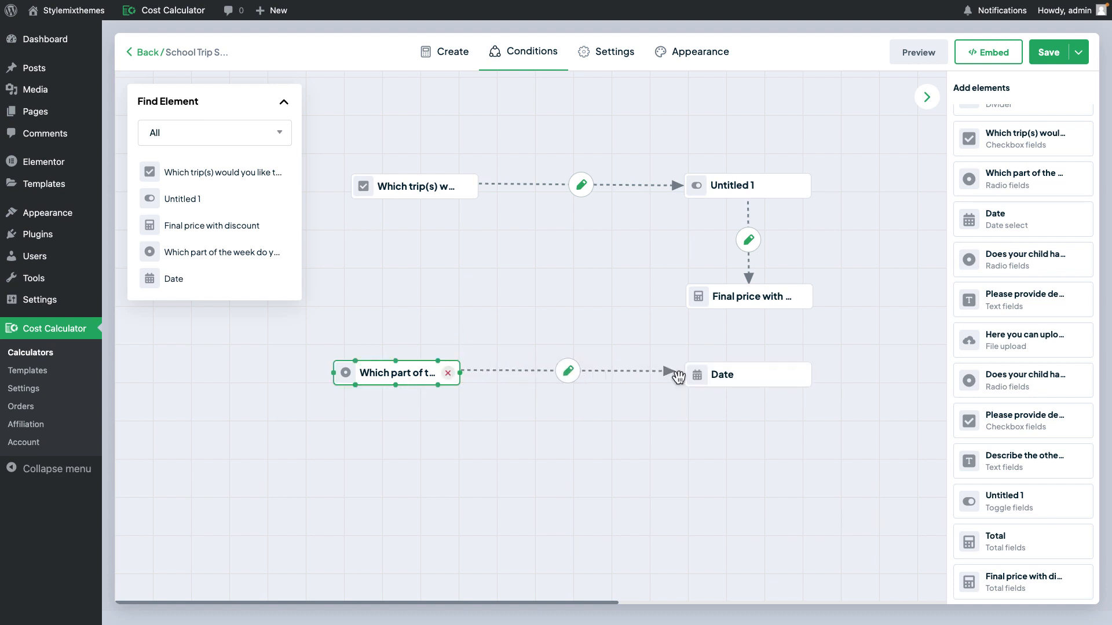
{"action": "left_click", "coordinate": [687, 375]}
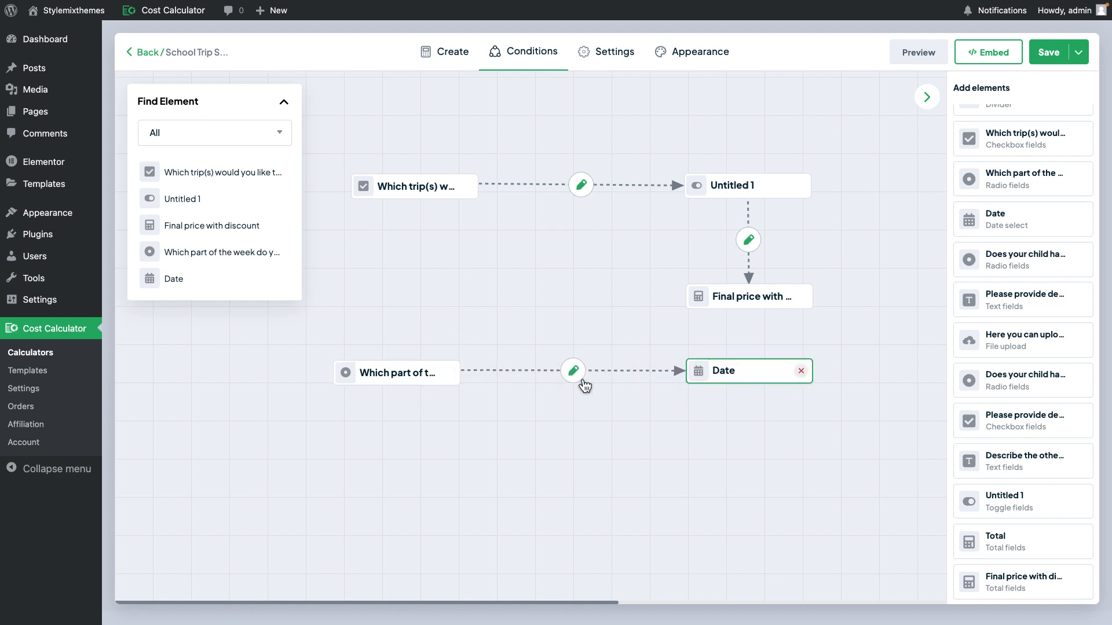
Step: Add a condition to the week-part-to-Date link: Is selected, Beginning of the week, action Set date and disable, date 02/10/2023
{"action": "left_click", "coordinate": [573, 372]}
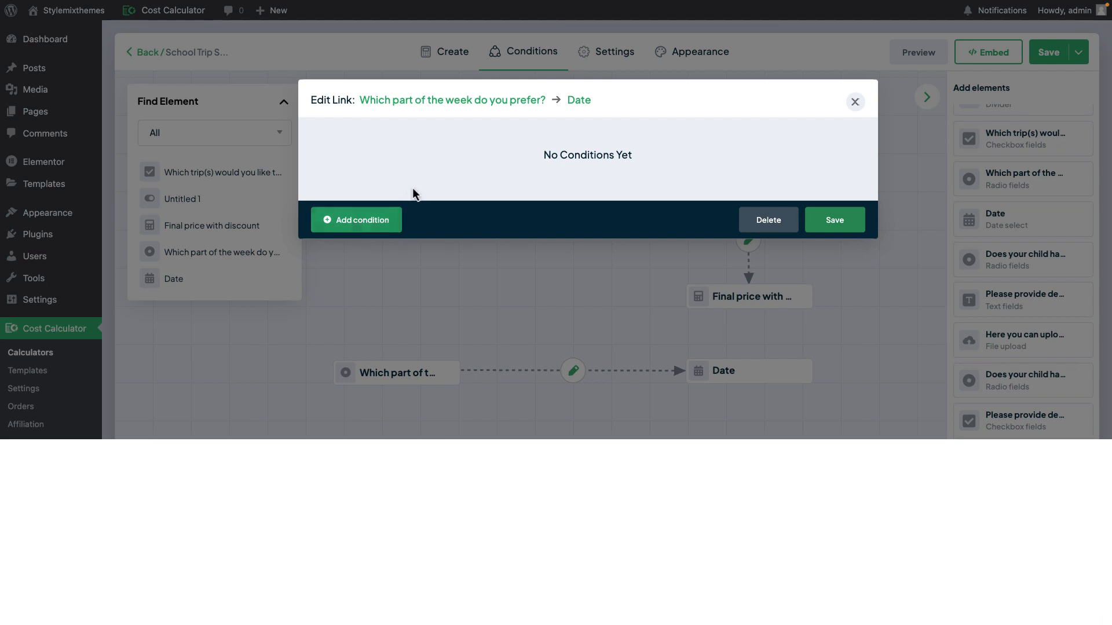
{"action": "left_click", "coordinate": [380, 220]}
{"action": "left_click", "coordinate": [398, 166]}
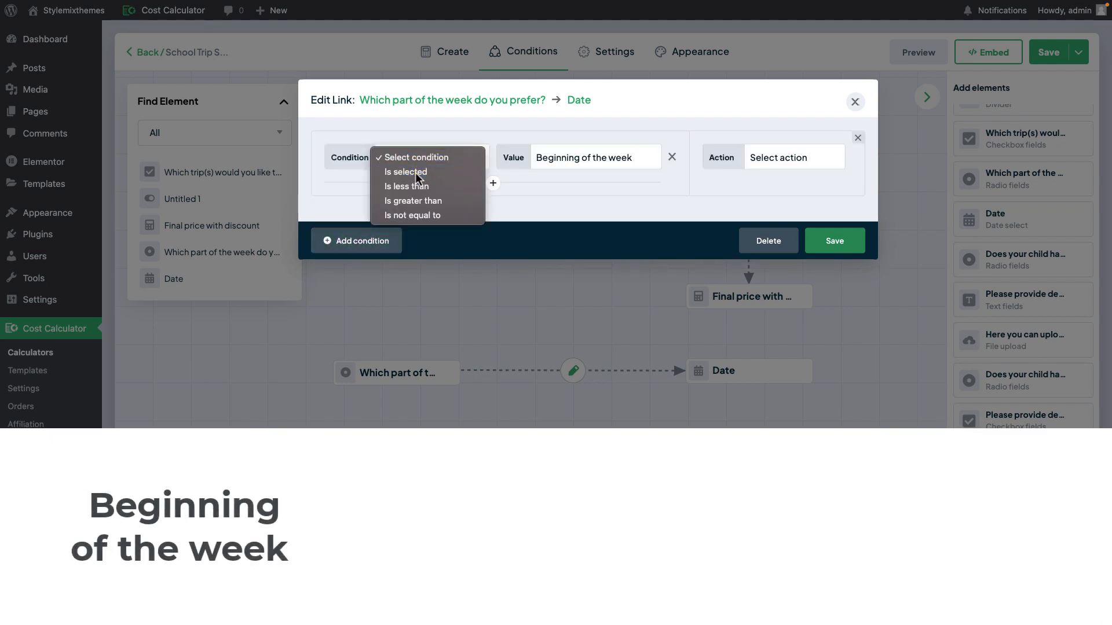
{"action": "left_click", "coordinate": [415, 173]}
{"action": "left_click", "coordinate": [800, 165]}
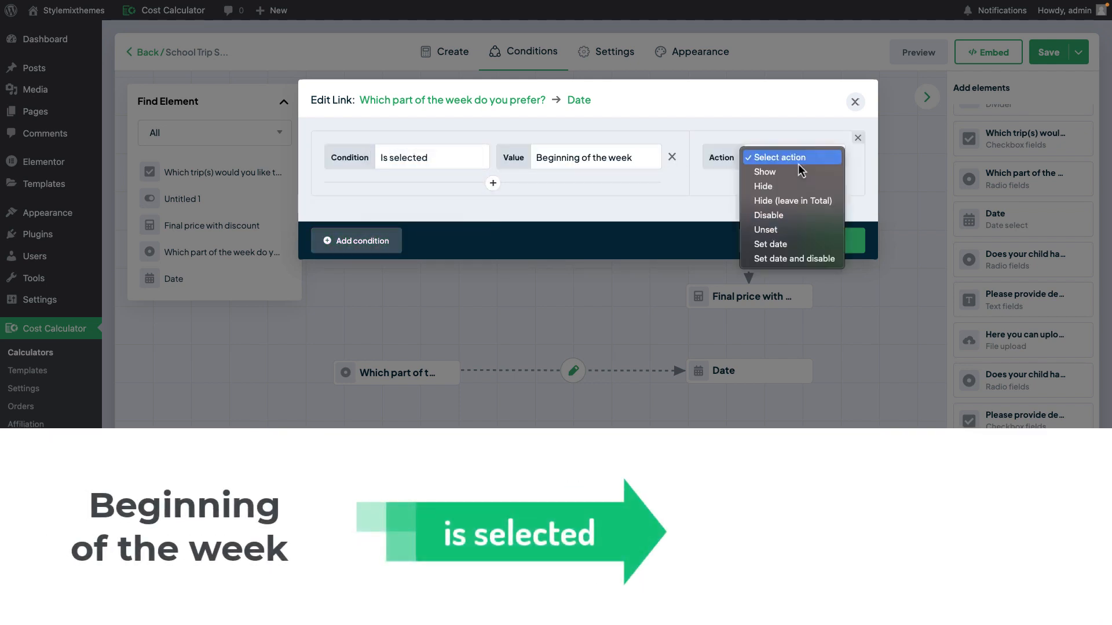
{"action": "left_click", "coordinate": [805, 259]}
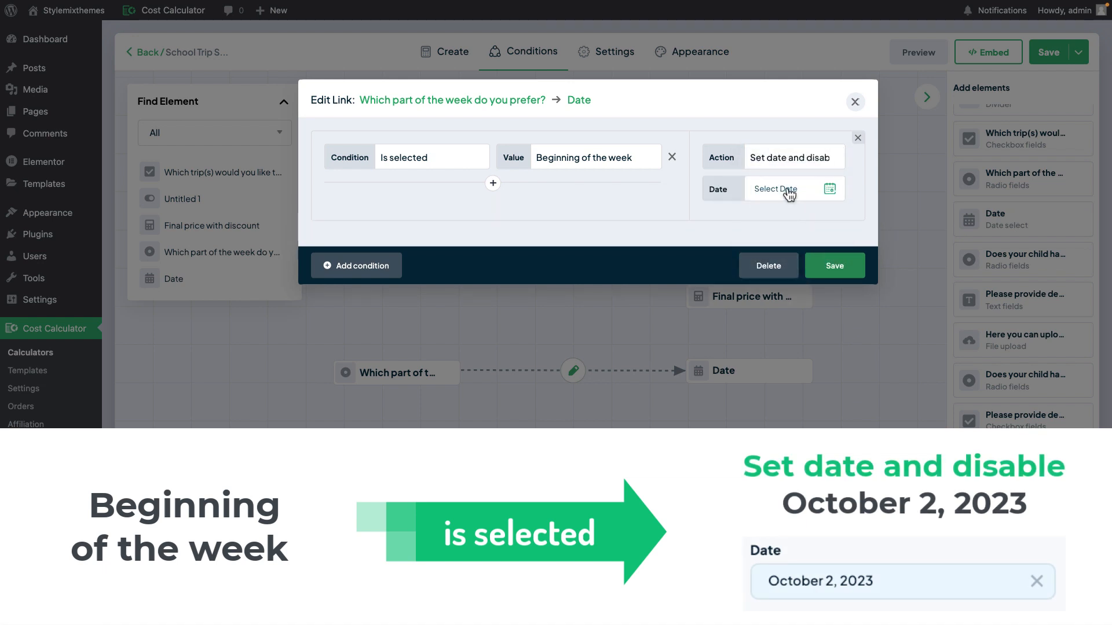
{"action": "left_click", "coordinate": [786, 190]}
{"action": "left_click", "coordinate": [760, 345]}
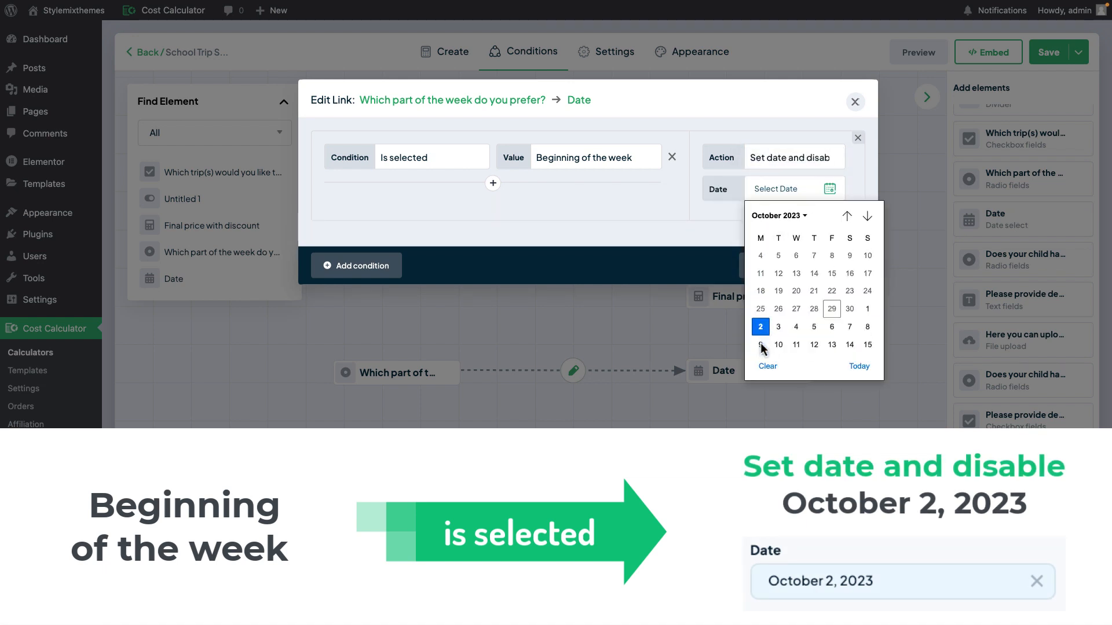
Step: Add a second condition to the week-part-to-Date link: Is selected, Middle of the week, Set date and disable, October 5, 2023, and save the link
{"action": "left_click", "coordinate": [391, 266]}
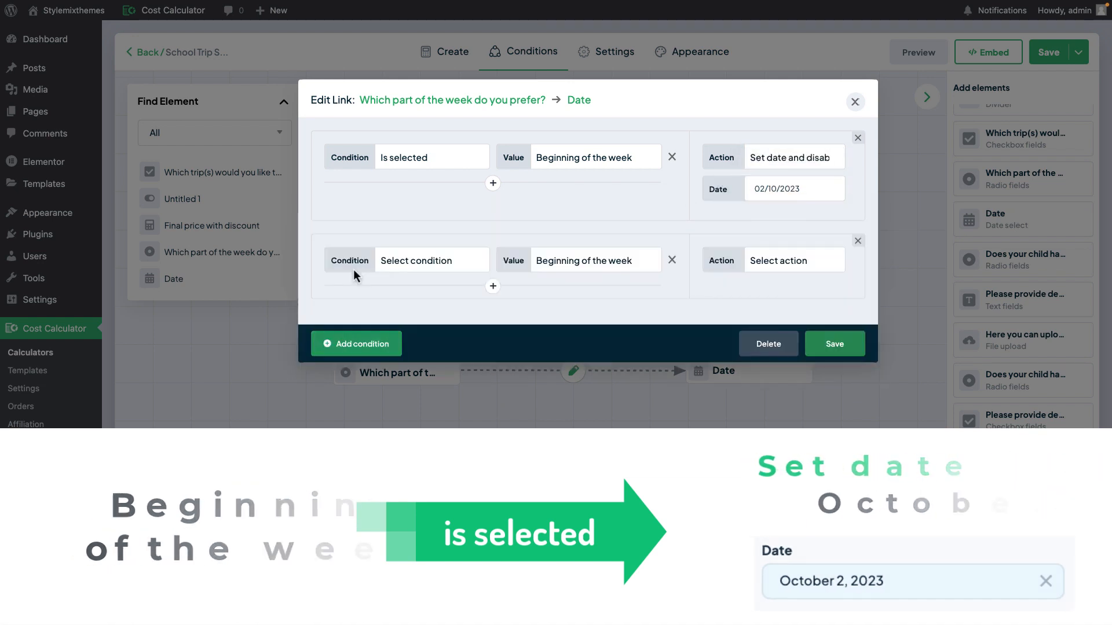
{"action": "left_click", "coordinate": [434, 262]}
{"action": "left_click", "coordinate": [410, 272]}
{"action": "left_click", "coordinate": [541, 265]}
{"action": "left_click", "coordinate": [561, 274]}
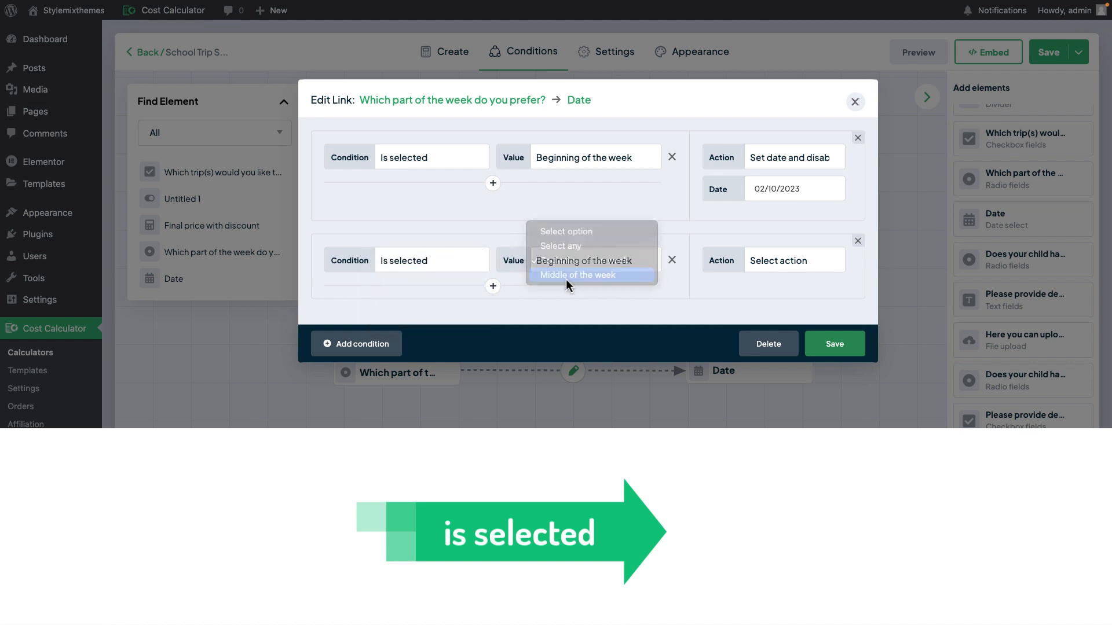
{"action": "left_click", "coordinate": [790, 262]}
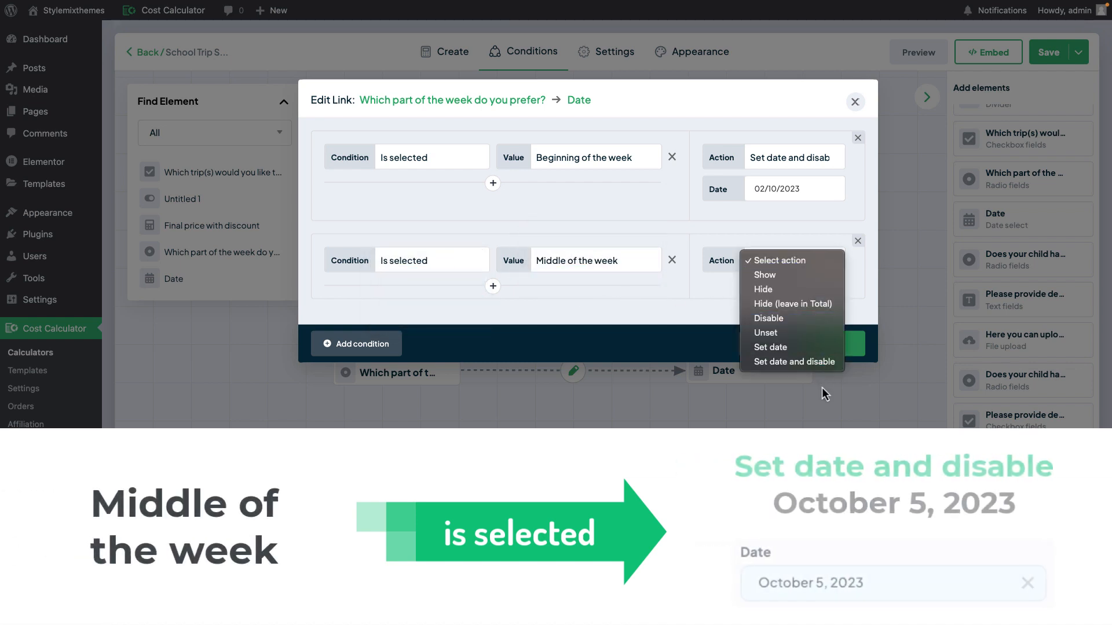
{"action": "left_click", "coordinate": [804, 366]}
{"action": "left_click", "coordinate": [779, 294]}
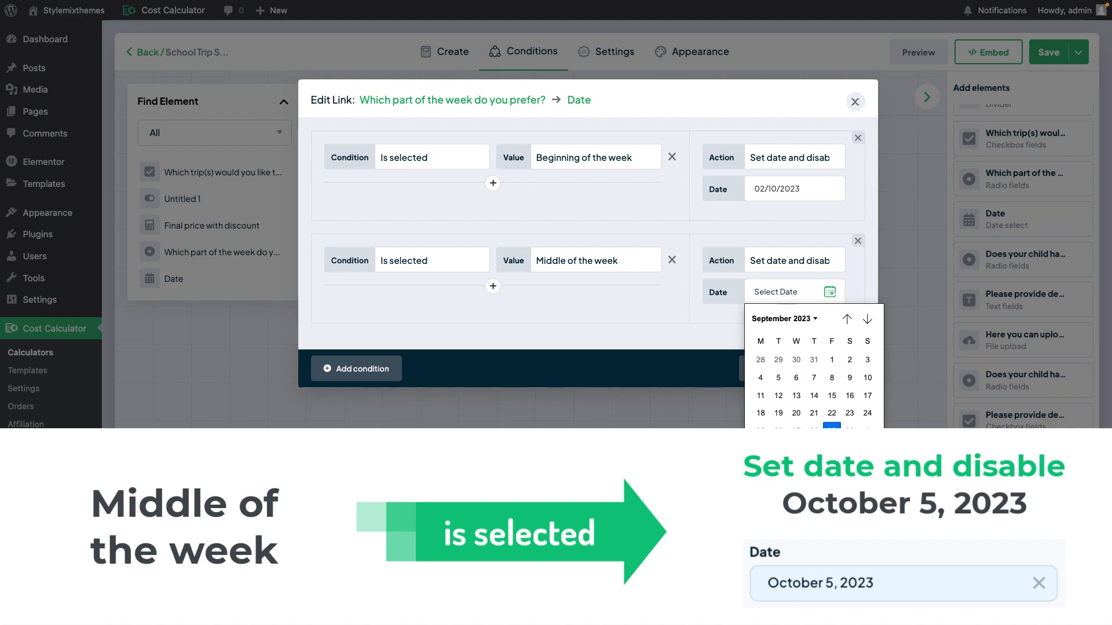
{"action": "left_click", "coordinate": [813, 449]}
{"action": "left_click", "coordinate": [827, 371]}
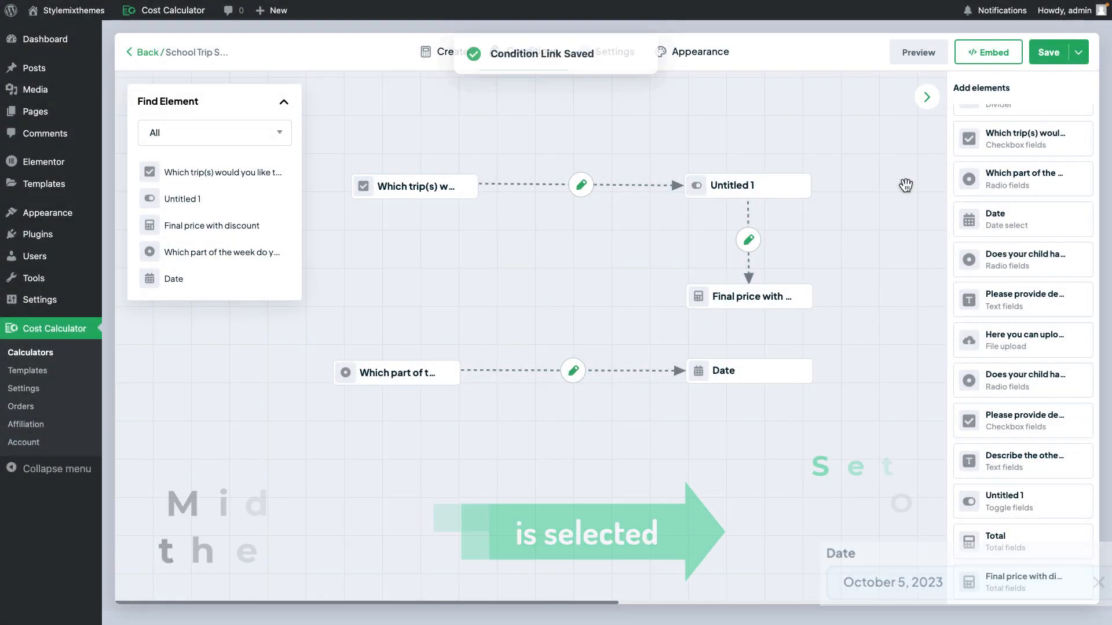
Step: Preview the calculator, test both week-part options against the Date field, answer Yes to medical conditions, and close the preview
{"action": "left_click", "coordinate": [915, 58]}
{"action": "scroll", "coordinate": [575, 293], "scroll_direction": "down", "scroll_amount": 3}
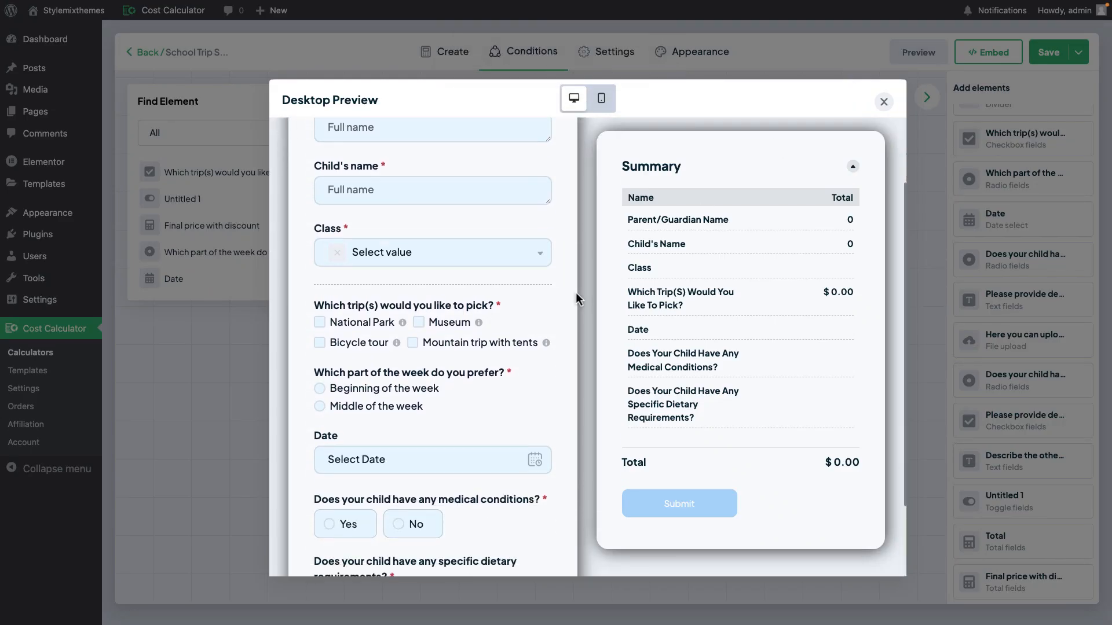
{"action": "left_click", "coordinate": [394, 291]}
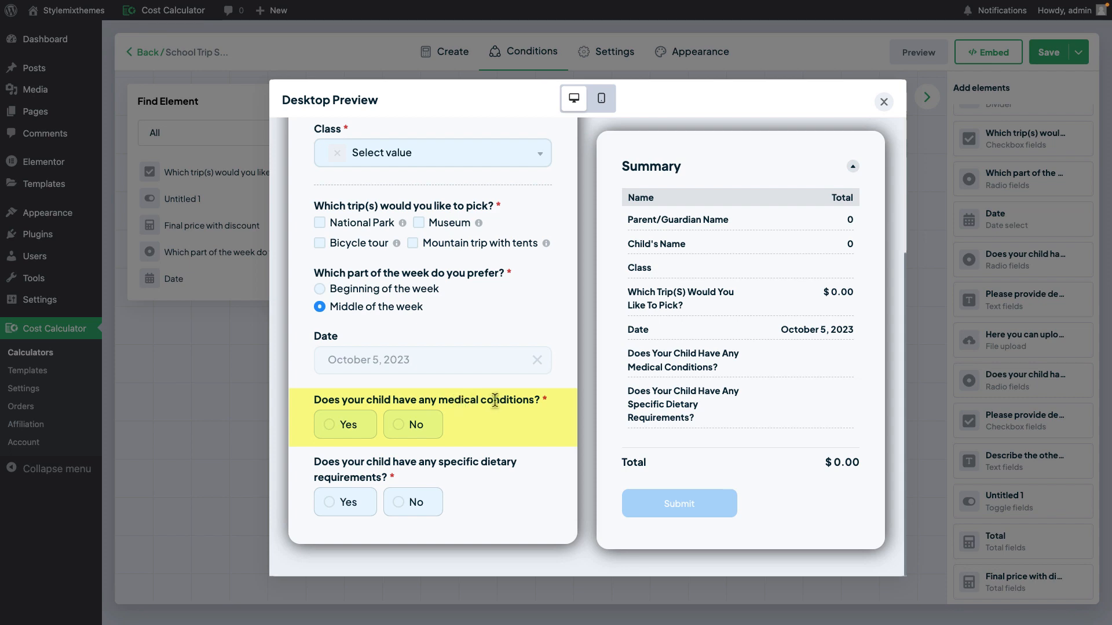
{"action": "left_click", "coordinate": [346, 440]}
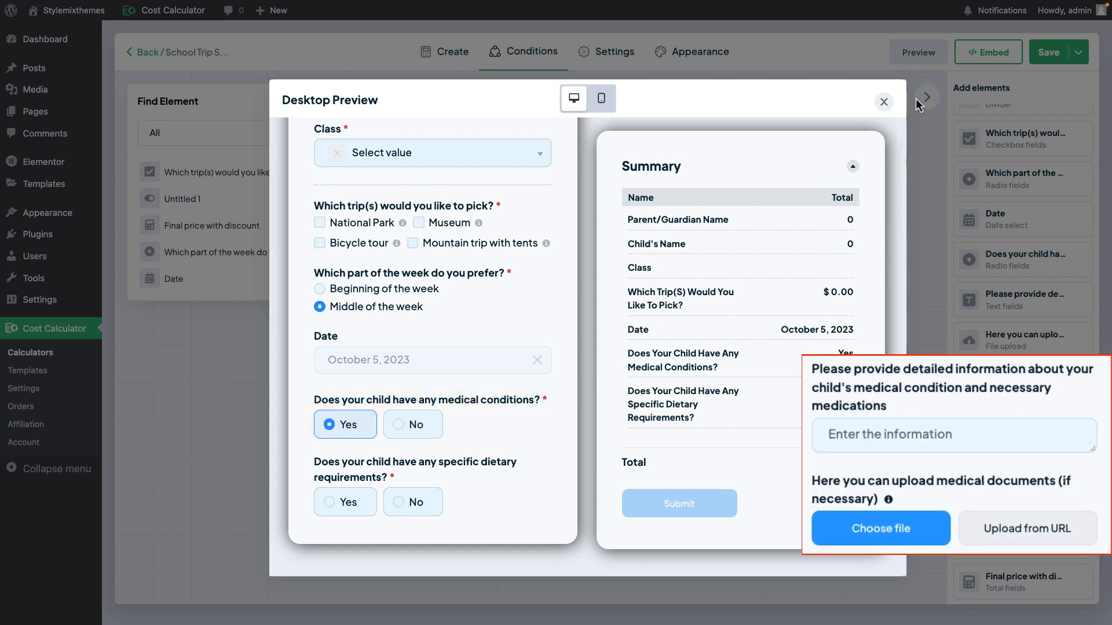
{"action": "left_click", "coordinate": [883, 102]}
Step: Place the medical conditions radio field on the canvas below the date link, with the medical details text field and document upload field beside it
{"action": "scroll", "coordinate": [908, 244], "scroll_direction": "down", "scroll_amount": 5}
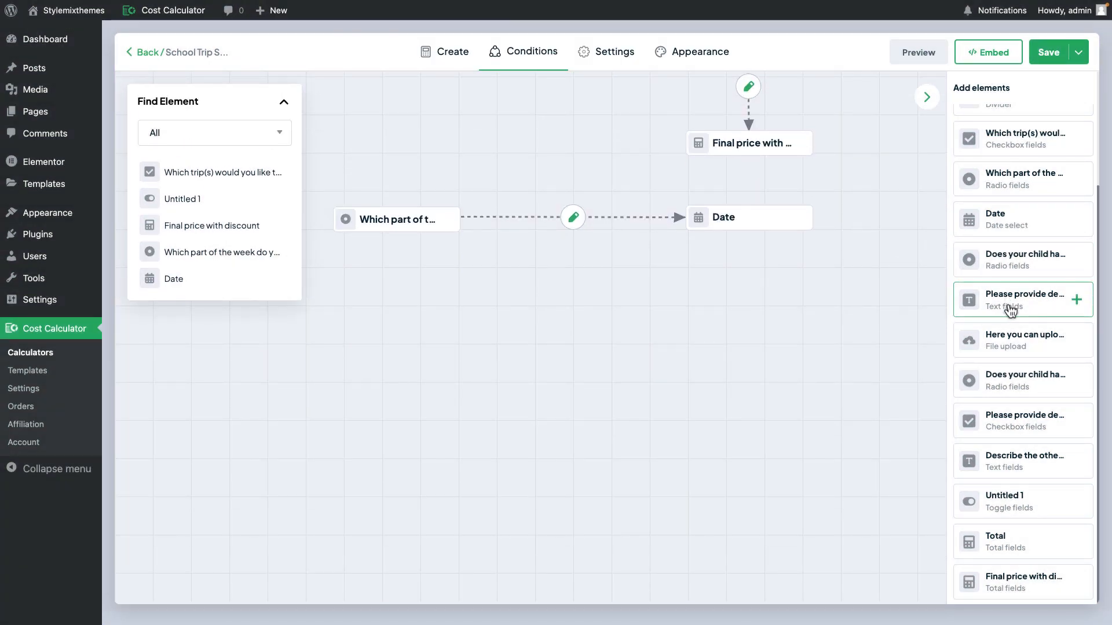
{"action": "left_click", "coordinate": [1018, 261]}
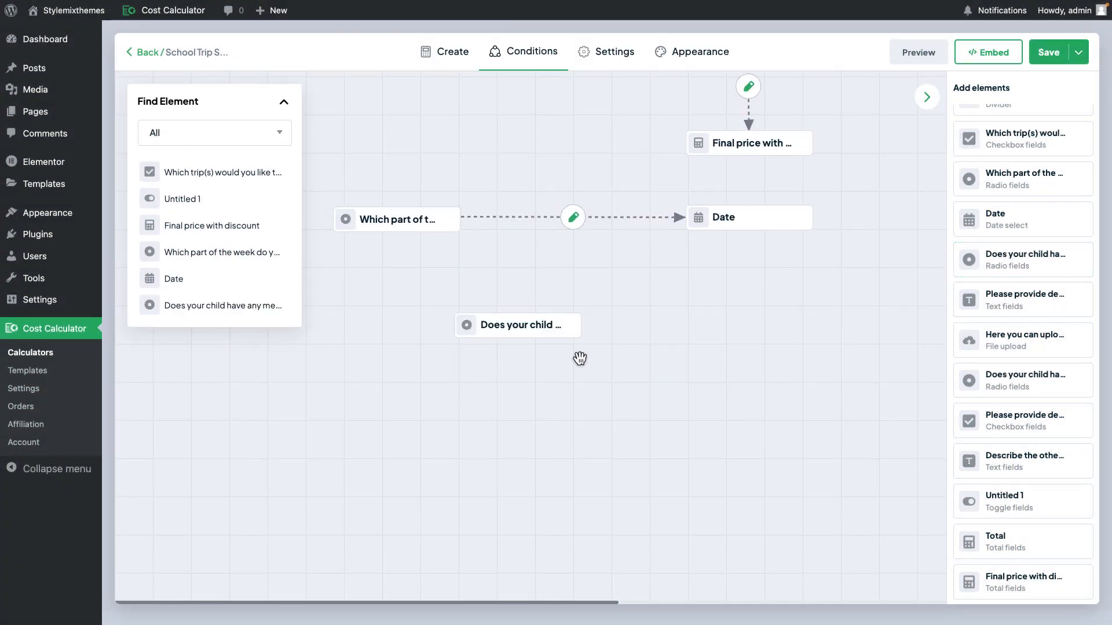
{"action": "left_click_drag", "start_coordinate": [526, 335], "coordinate": [409, 361]}
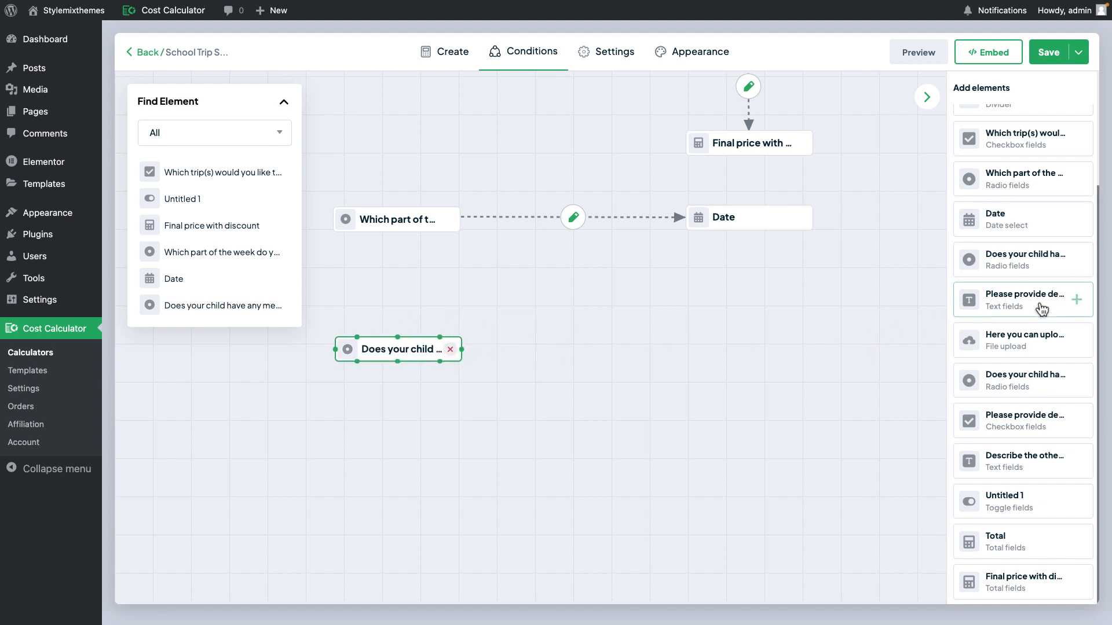
{"action": "left_click", "coordinate": [1012, 300]}
{"action": "left_click", "coordinate": [1030, 346]}
{"action": "left_click_drag", "start_coordinate": [580, 347], "coordinate": [711, 377]}
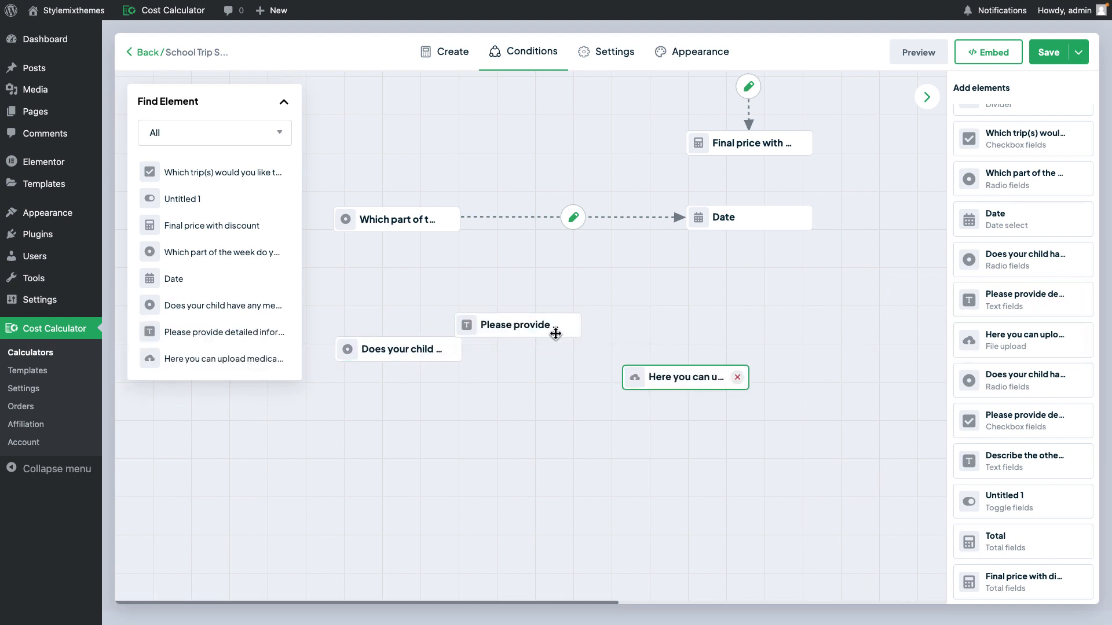
{"action": "left_click_drag", "start_coordinate": [556, 332], "coordinate": [753, 320]}
{"action": "left_click_drag", "start_coordinate": [637, 377], "coordinate": [703, 393]}
Step: Link the medical conditions radio field to both the medical details text field and the medical document upload field
{"action": "left_click", "coordinate": [424, 347]}
{"action": "left_click_drag", "start_coordinate": [467, 352], "coordinate": [688, 320]}
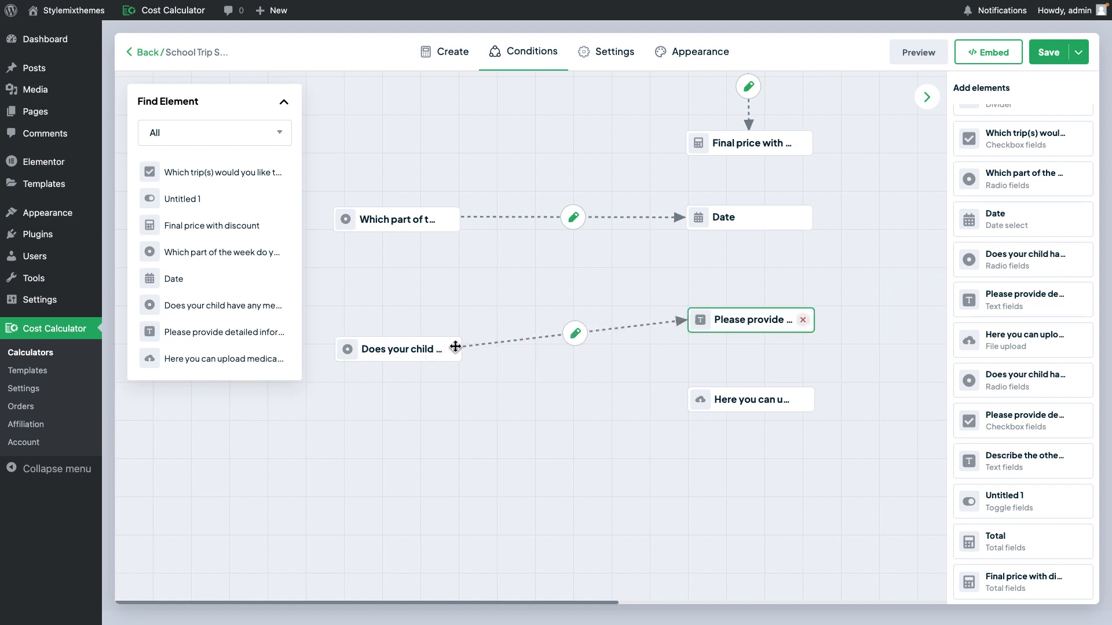
{"action": "left_click", "coordinate": [398, 351]}
{"action": "left_click_drag", "start_coordinate": [466, 353], "coordinate": [680, 401]}
Step: Add a condition to the link from medical conditions to the details text field: Is selected, Yes, action Show, and save it
{"action": "left_click", "coordinate": [576, 335]}
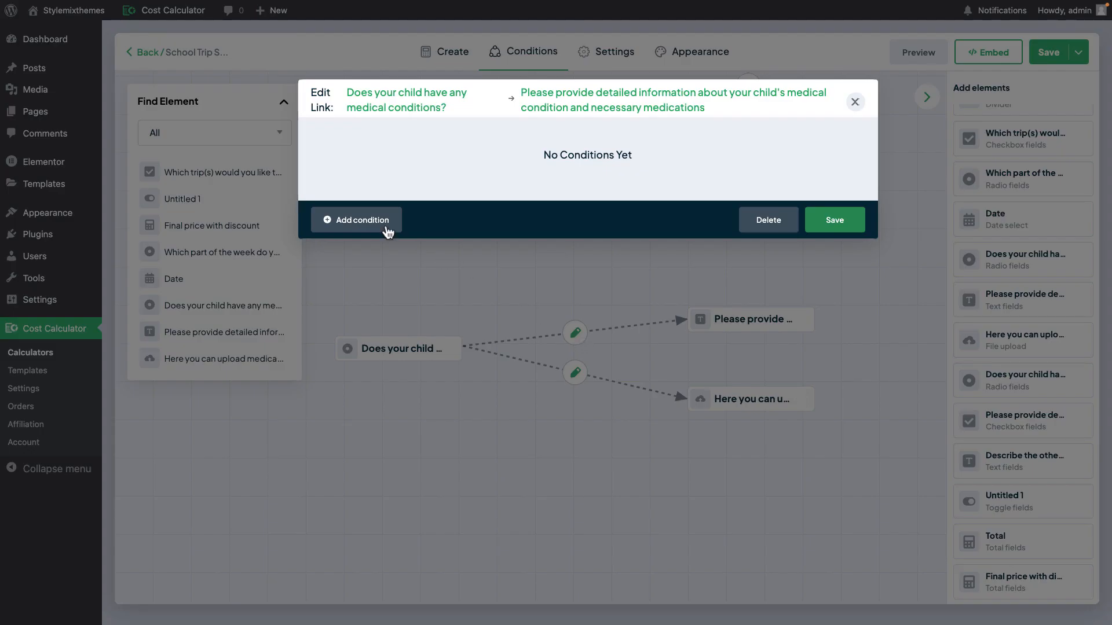
{"action": "left_click", "coordinate": [385, 227]}
{"action": "left_click", "coordinate": [438, 167]}
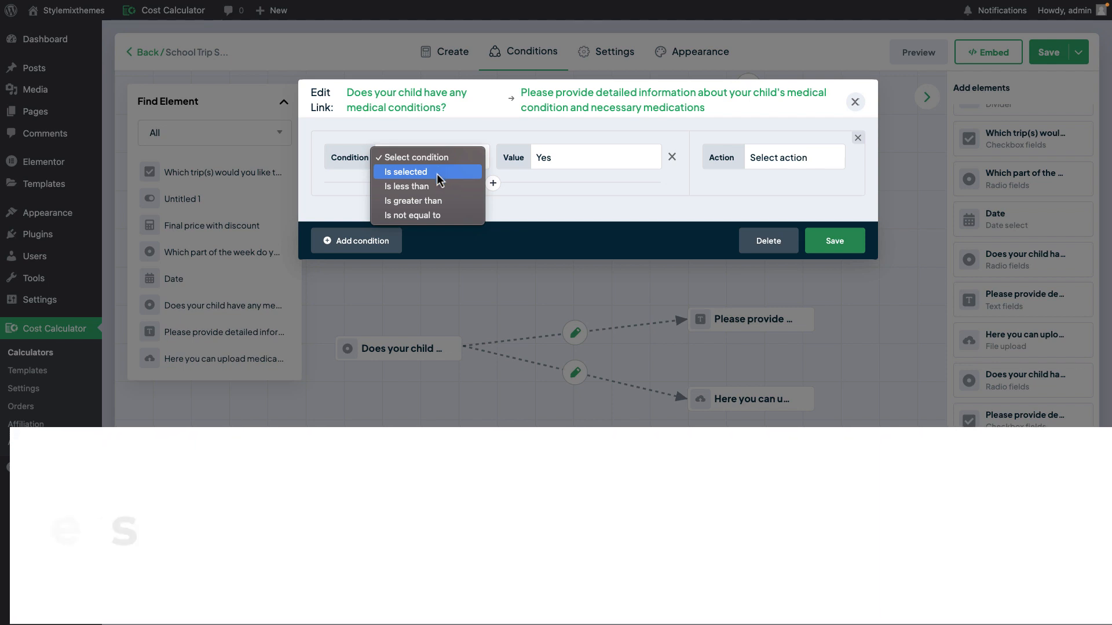
{"action": "left_click", "coordinate": [439, 172]}
{"action": "left_click", "coordinate": [775, 160]}
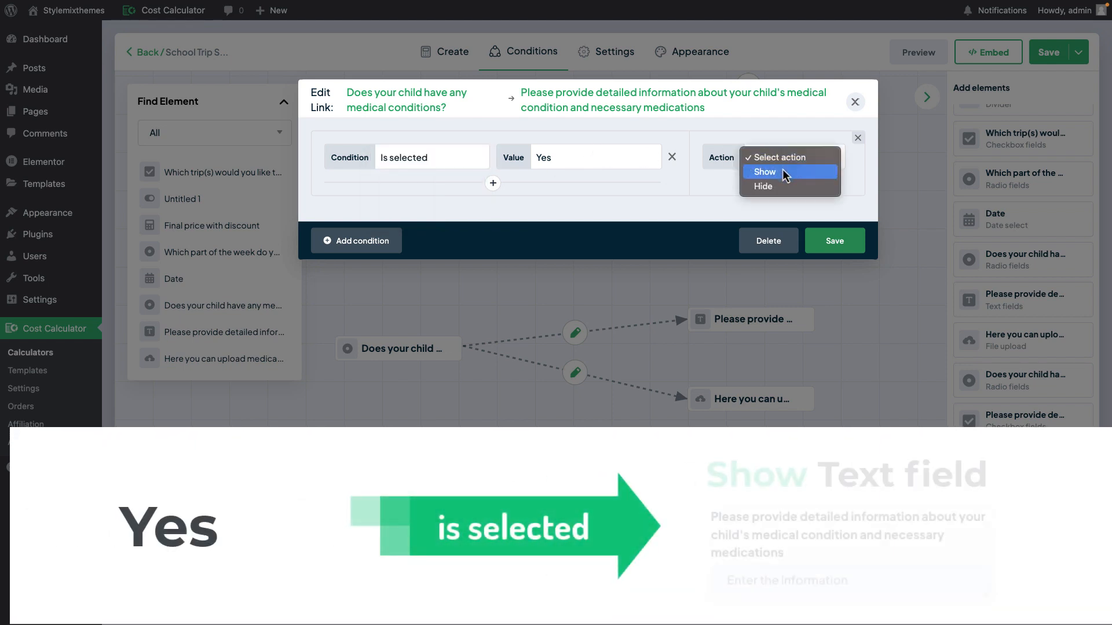
{"action": "left_click", "coordinate": [770, 169]}
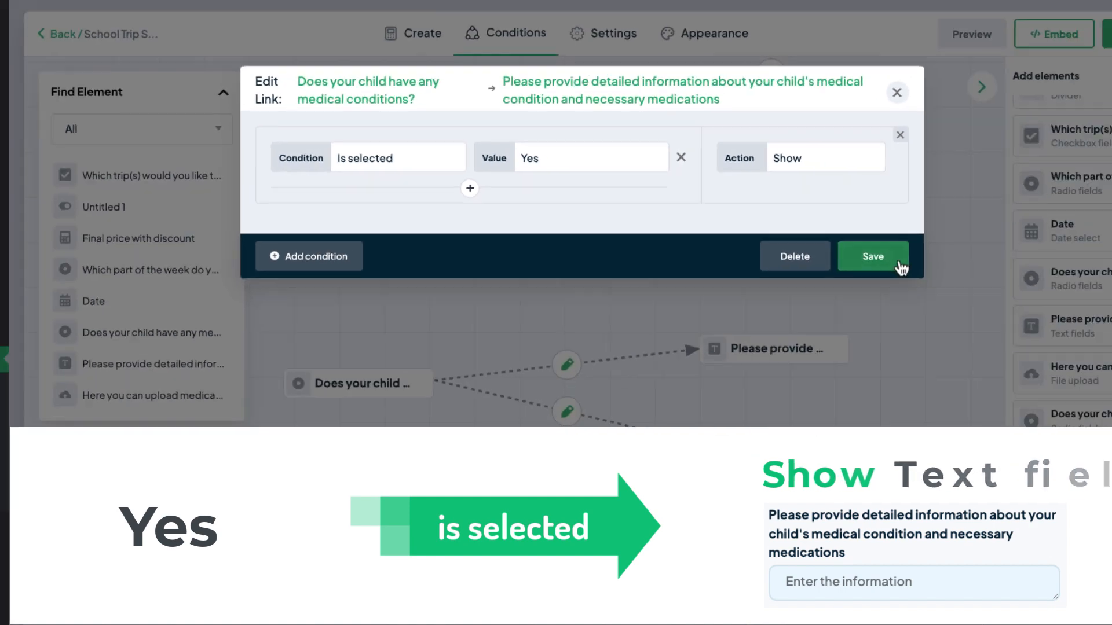
{"action": "left_click", "coordinate": [1021, 316]}
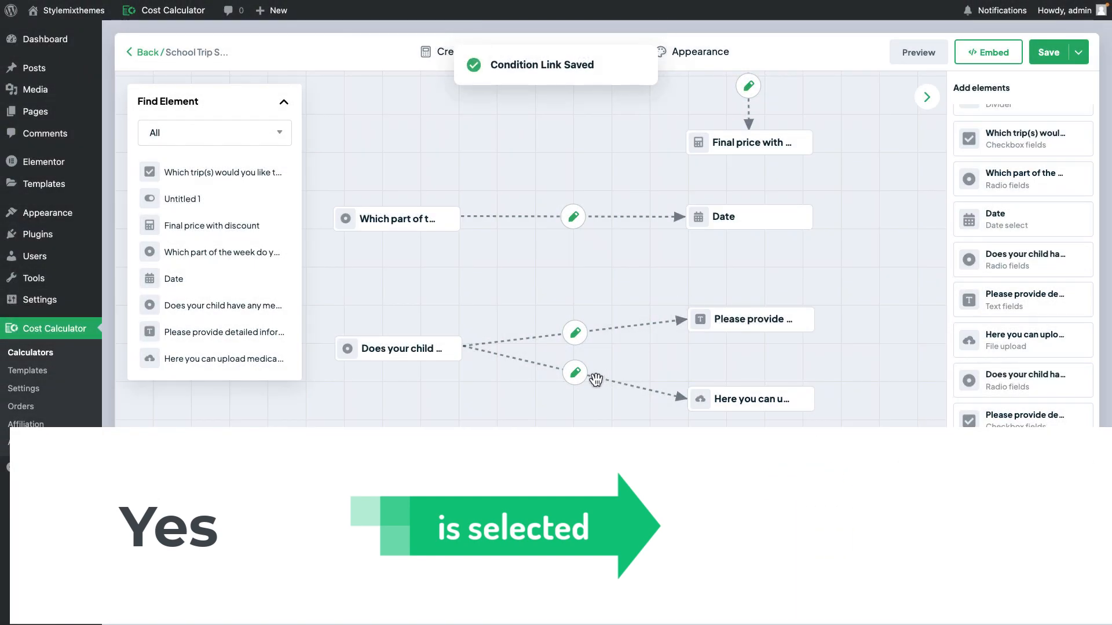
Step: Add a condition to the link from medical conditions to the document upload field: Is selected, Yes, action Show, and save it
{"action": "left_click", "coordinate": [577, 373]}
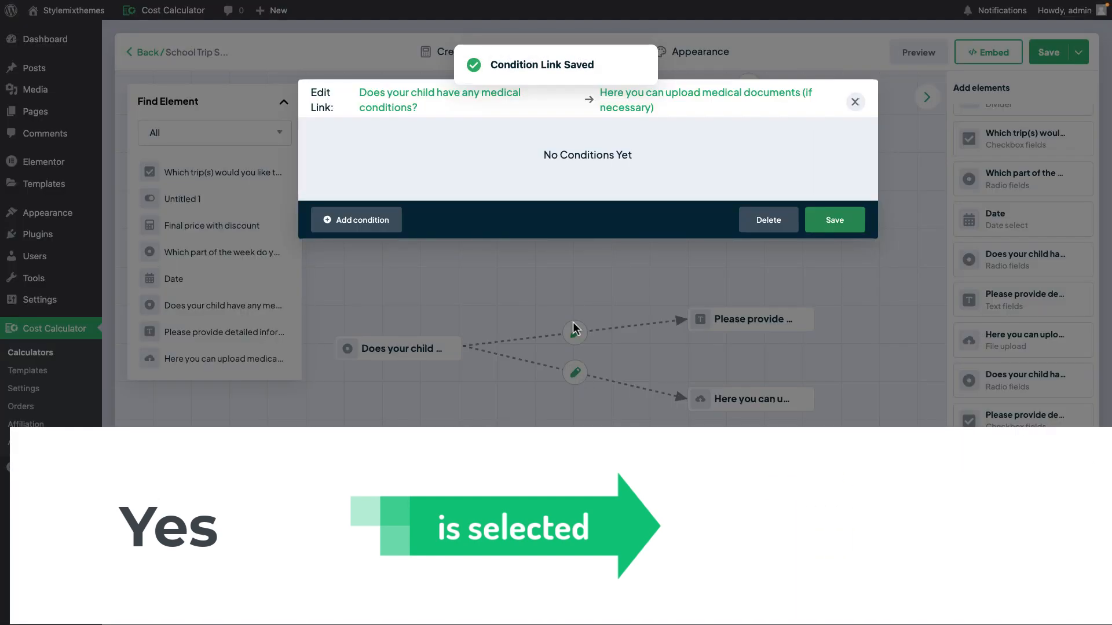
{"action": "left_click", "coordinate": [362, 227]}
{"action": "left_click", "coordinate": [411, 157]}
{"action": "left_click", "coordinate": [438, 172]}
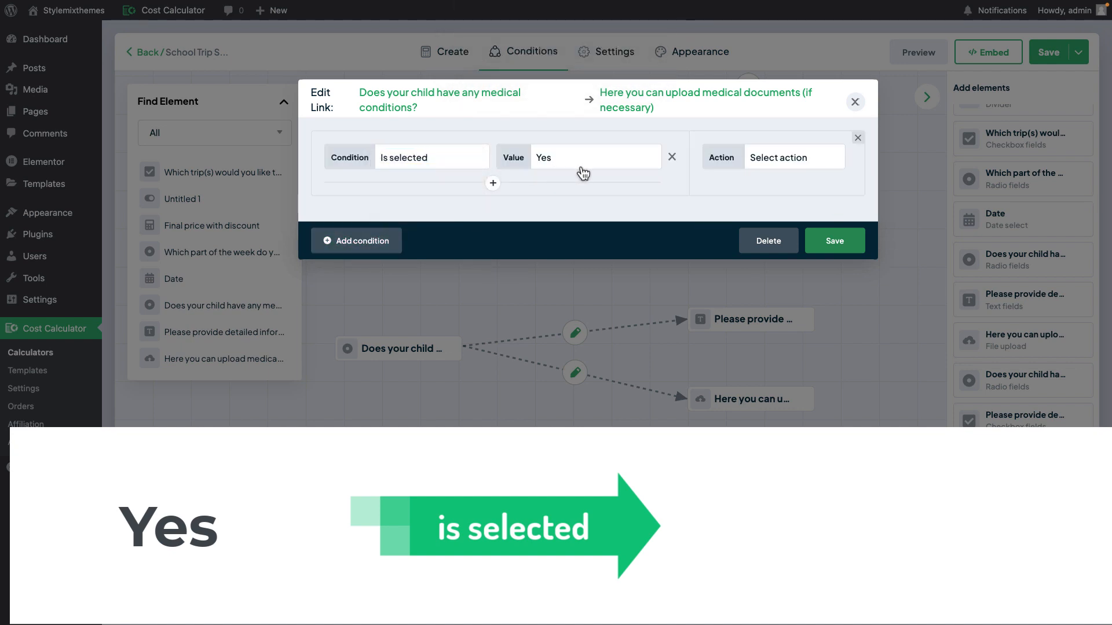
{"action": "left_click", "coordinate": [794, 159]}
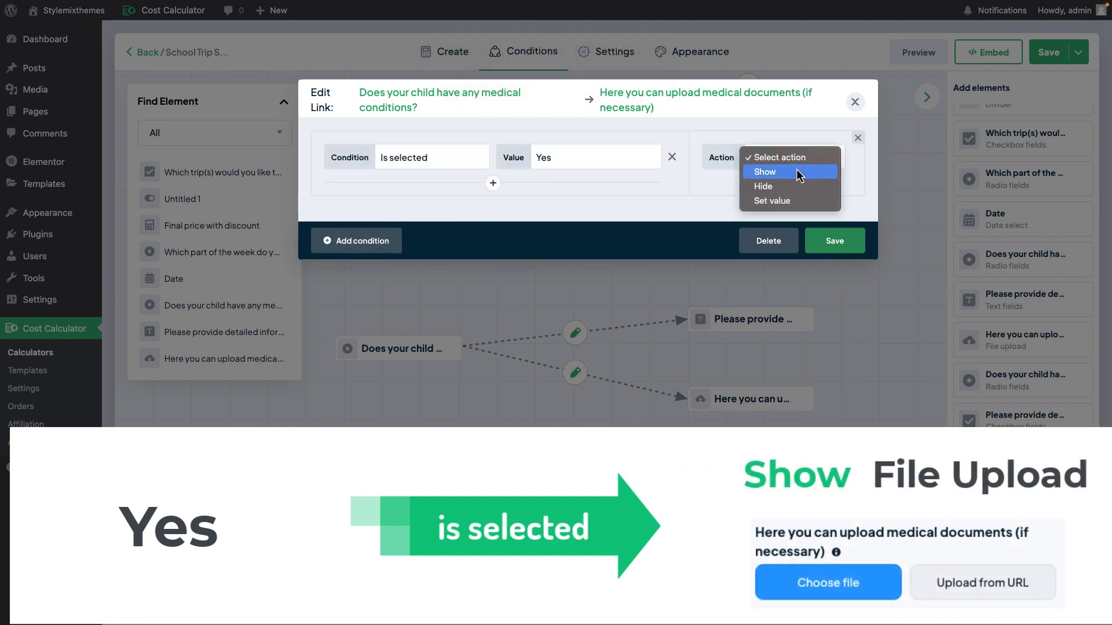
{"action": "left_click", "coordinate": [797, 172]}
{"action": "left_click", "coordinate": [834, 241]}
Step: Preview the calculator, test Yes and No for medical conditions and Yes for dietary requirements, and close the preview
{"action": "left_click", "coordinate": [929, 58]}
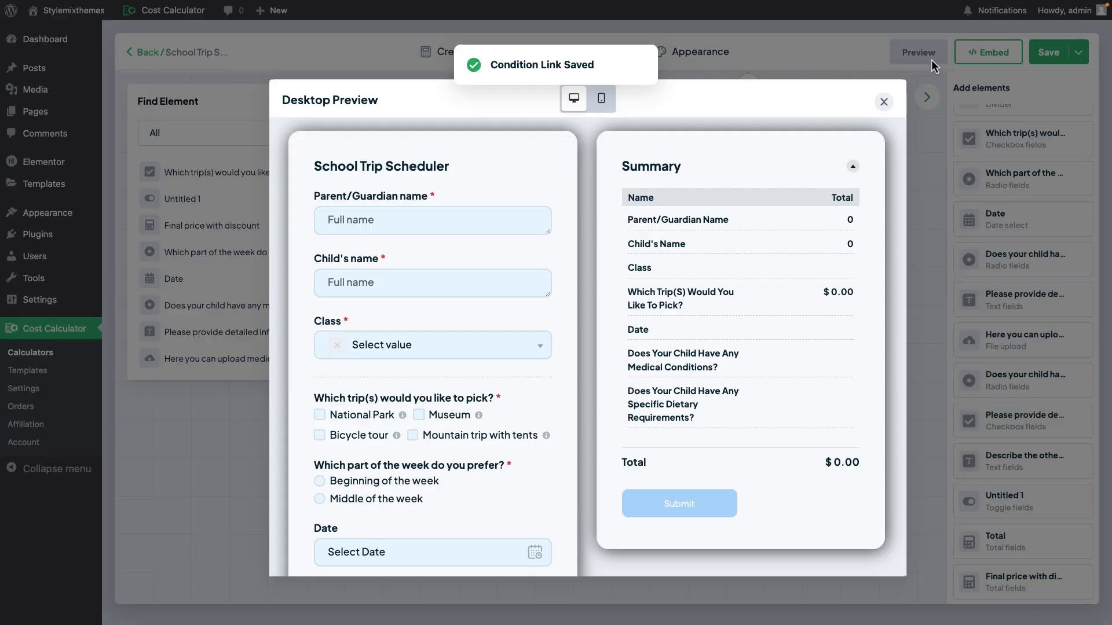
{"action": "scroll", "coordinate": [581, 250], "scroll_direction": "down", "scroll_amount": 3}
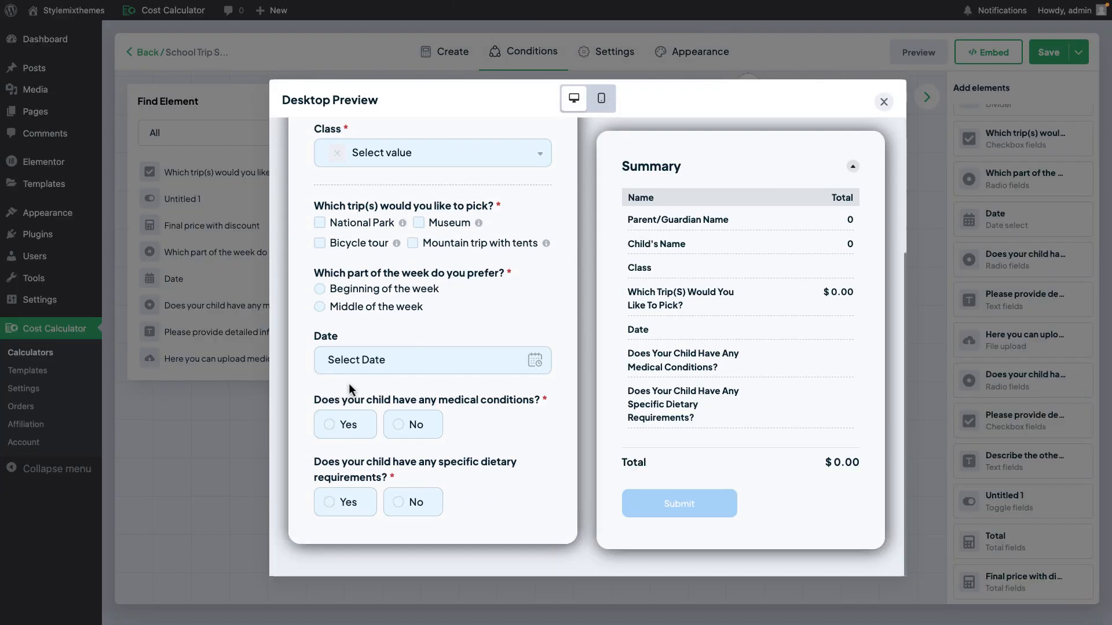
{"action": "left_click", "coordinate": [334, 427]}
{"action": "scroll", "coordinate": [426, 388], "scroll_direction": "down", "scroll_amount": 3}
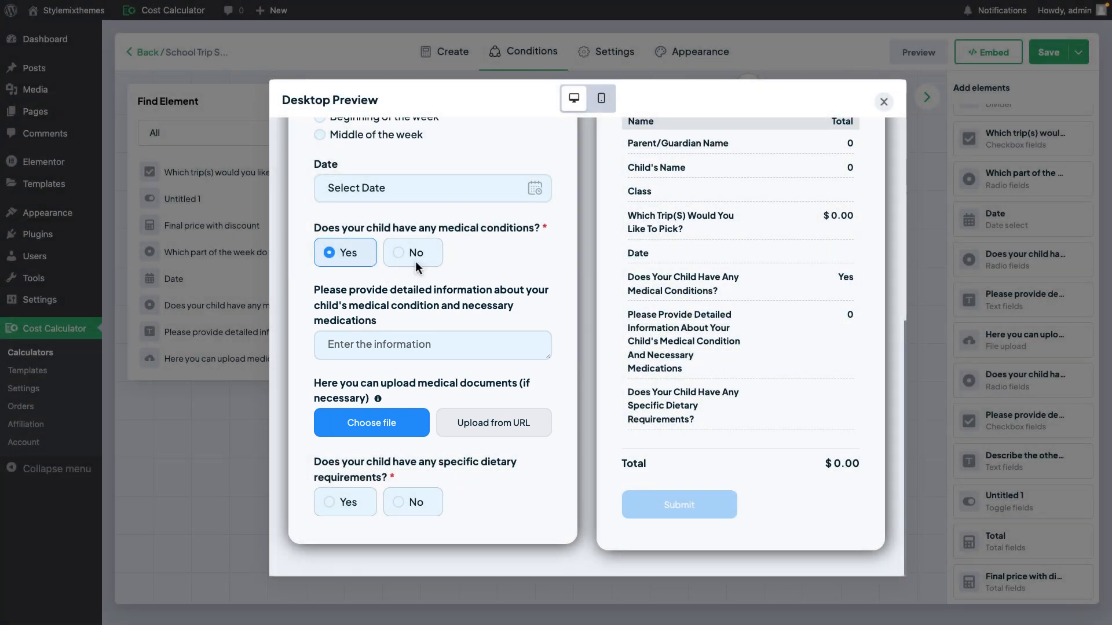
{"action": "left_click", "coordinate": [415, 260]}
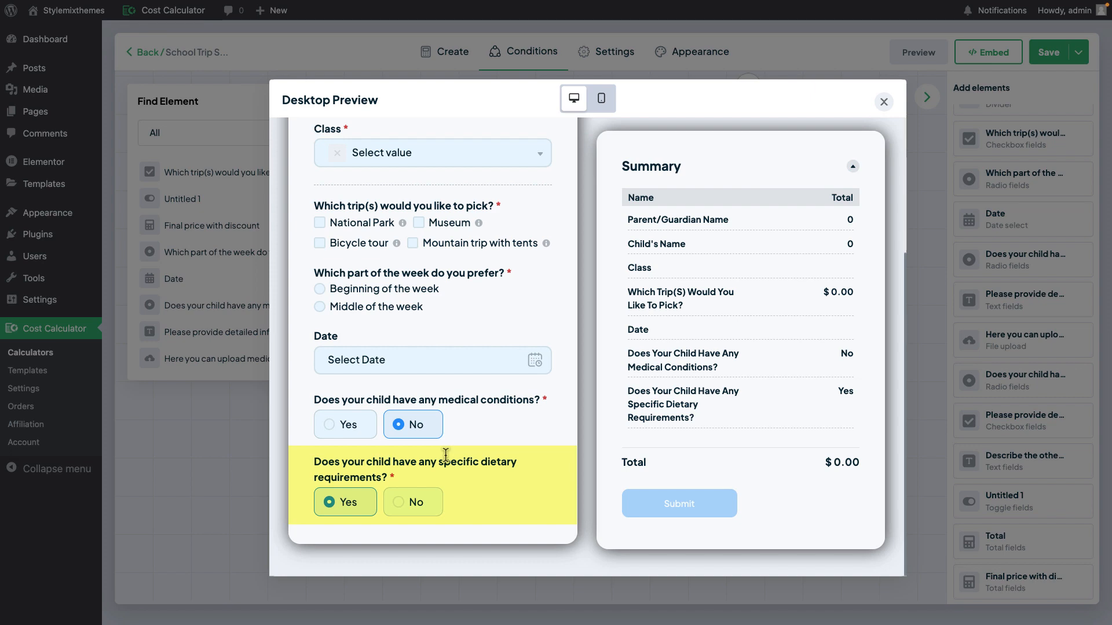
{"action": "left_click", "coordinate": [884, 102]}
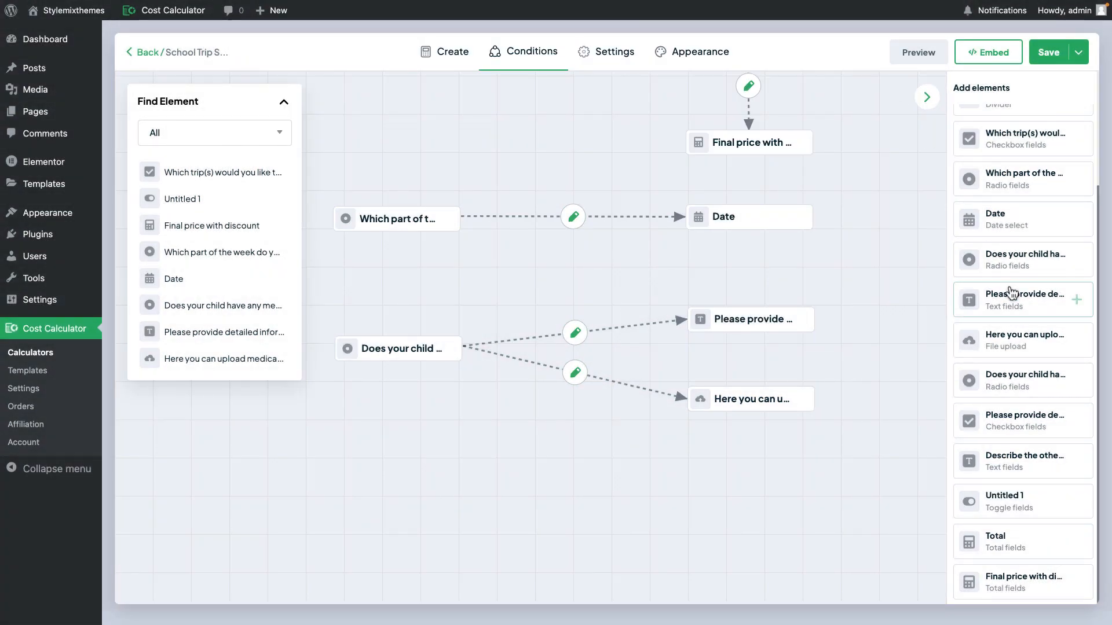
Step: Place the dietary requirements radio field and the dietary details checkbox field below the medical links, and link the radio field to the checkbox field
{"action": "left_click", "coordinate": [1012, 394]}
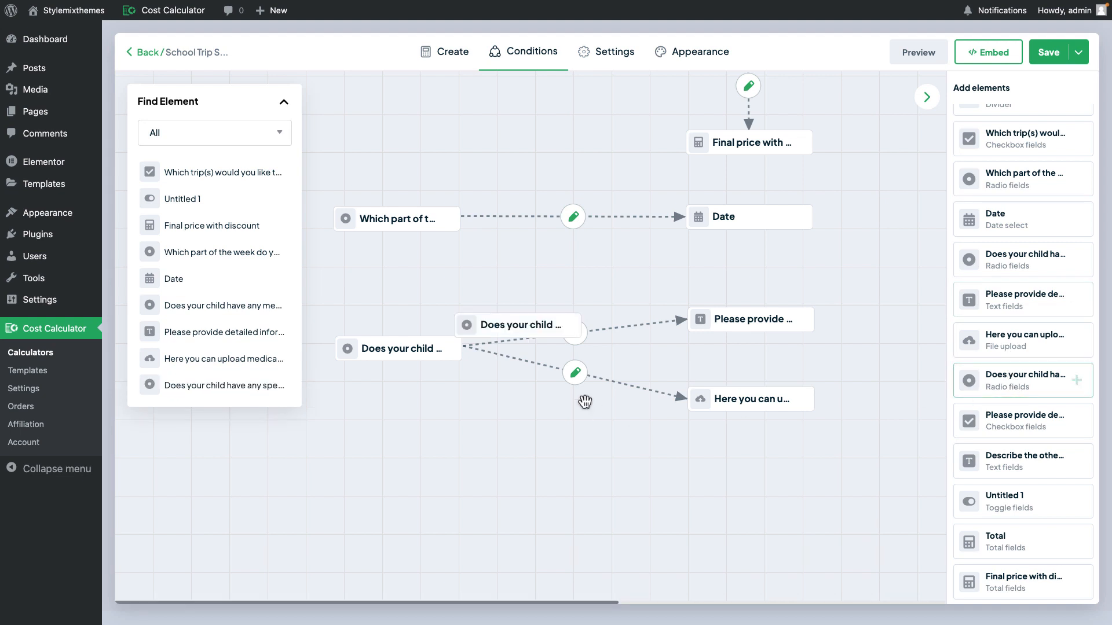
{"action": "left_click_drag", "start_coordinate": [536, 326], "coordinate": [415, 489]}
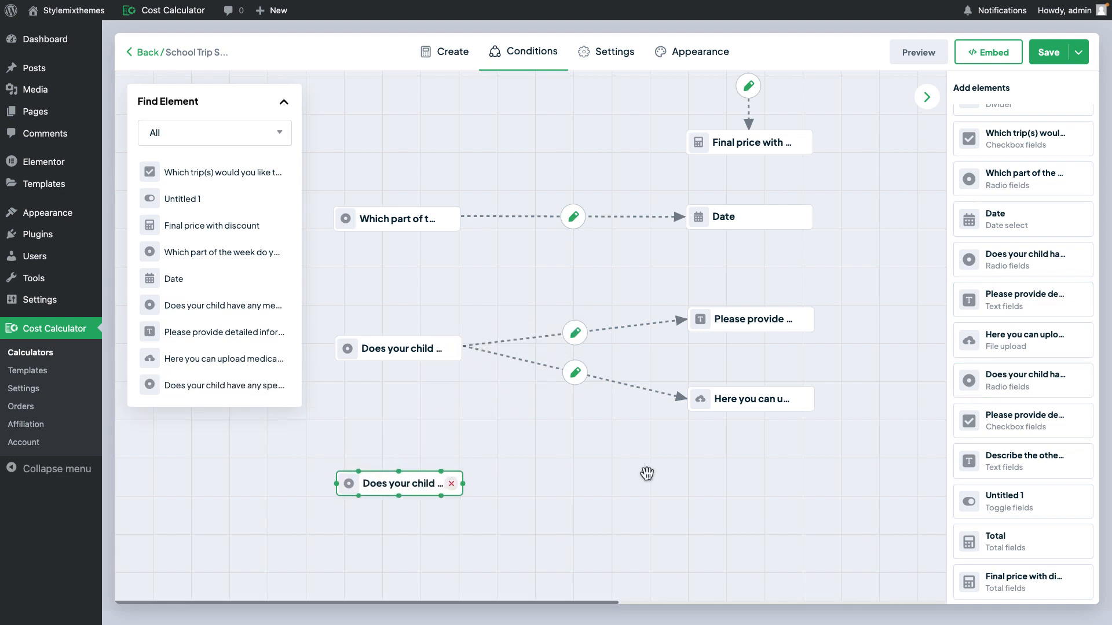
{"action": "left_click", "coordinate": [1012, 426]}
{"action": "left_click", "coordinate": [524, 335]}
{"action": "left_click_drag", "start_coordinate": [524, 334], "coordinate": [758, 490]}
{"action": "left_click", "coordinate": [417, 485]}
{"action": "left_click_drag", "start_coordinate": [462, 484], "coordinate": [689, 481]}
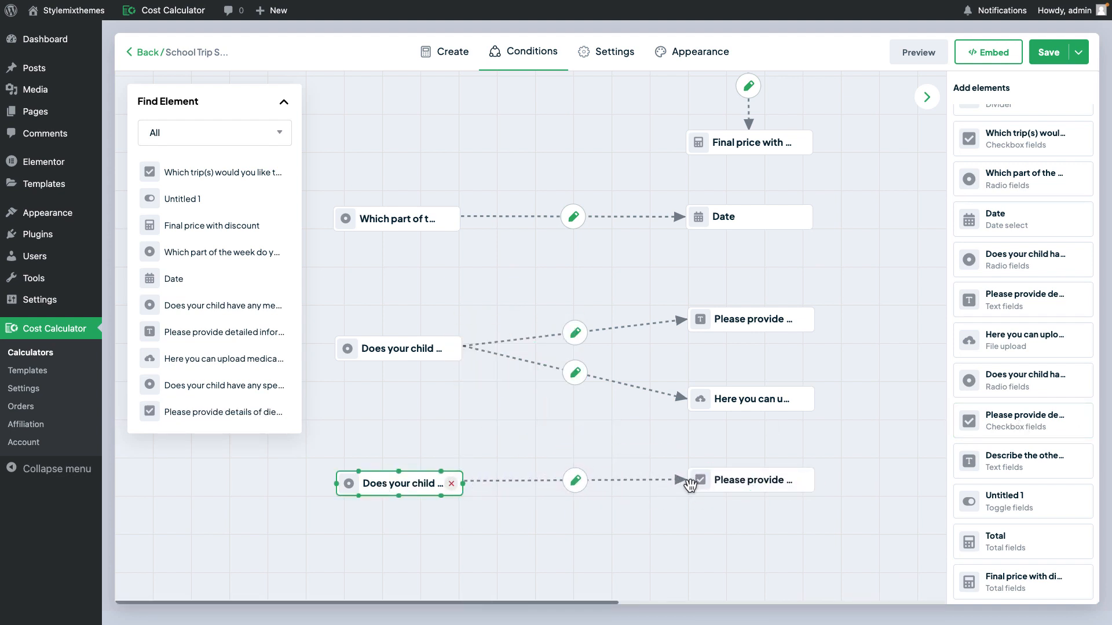
Step: Add a condition to the link from dietary requirements to the dietary details checkboxes: Is selected, Yes, action Show, and save it
{"action": "left_click", "coordinate": [572, 484]}
{"action": "left_click", "coordinate": [388, 231]}
{"action": "left_click", "coordinate": [431, 158]}
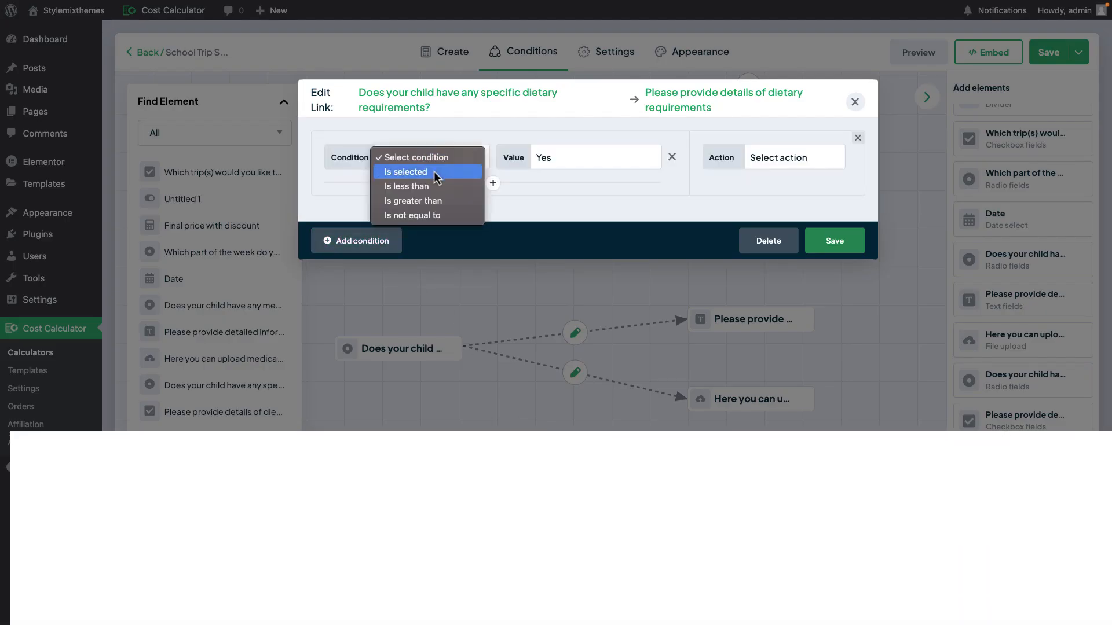
{"action": "left_click", "coordinate": [433, 172]}
{"action": "left_click", "coordinate": [793, 157]}
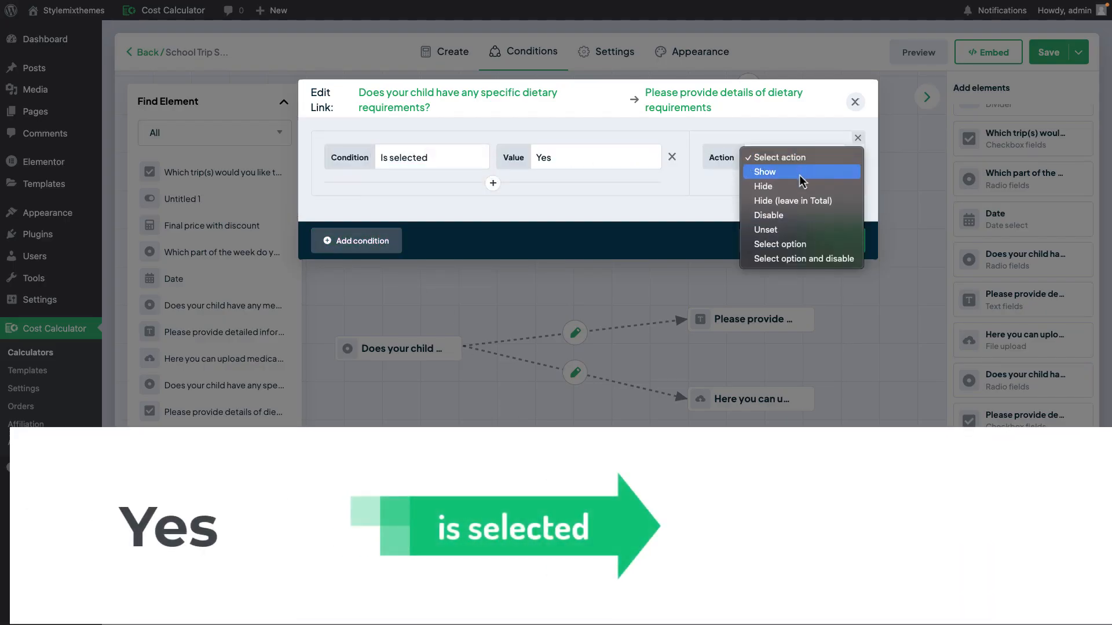
{"action": "left_click", "coordinate": [799, 172]}
{"action": "left_click", "coordinate": [847, 241]}
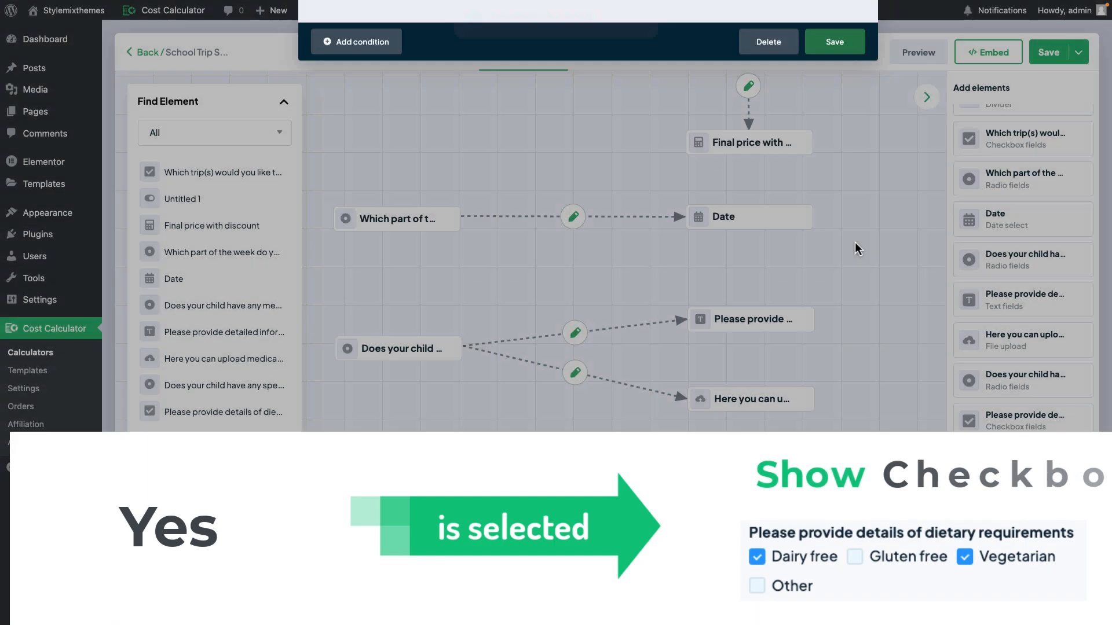
Step: Preview the calculator, test Yes for dietary requirements with Dairy free, Gluten free, Vegetarian and Other ticked, and close the preview
{"action": "left_click", "coordinate": [919, 53]}
{"action": "scroll", "coordinate": [545, 316], "scroll_direction": "down", "scroll_amount": 3}
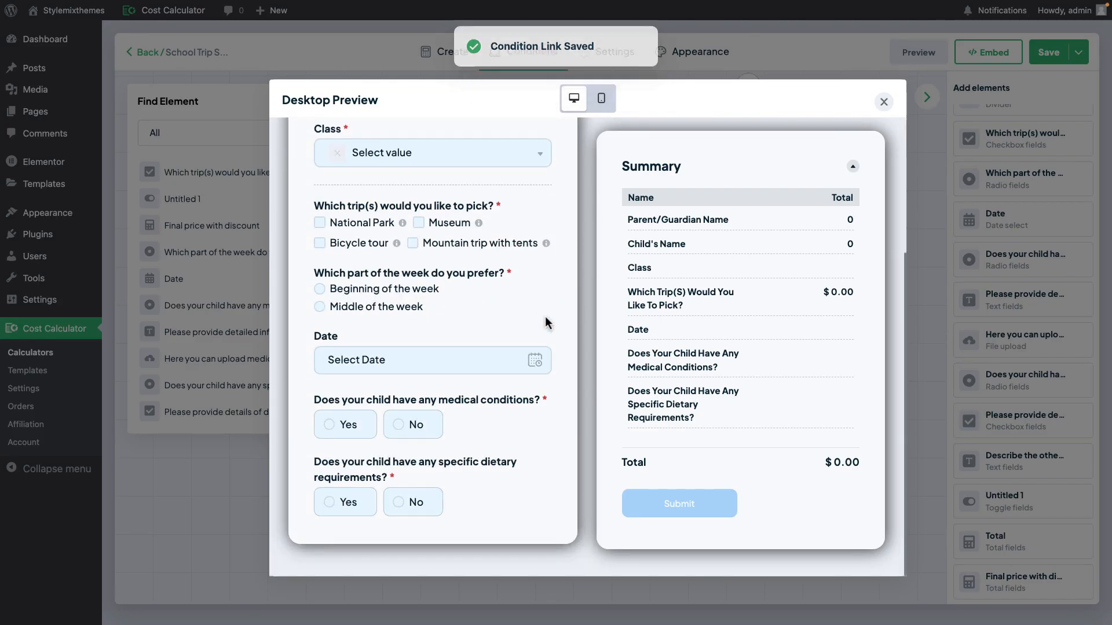
{"action": "left_click", "coordinate": [350, 499]}
{"action": "scroll", "coordinate": [491, 445], "scroll_direction": "down", "scroll_amount": 1}
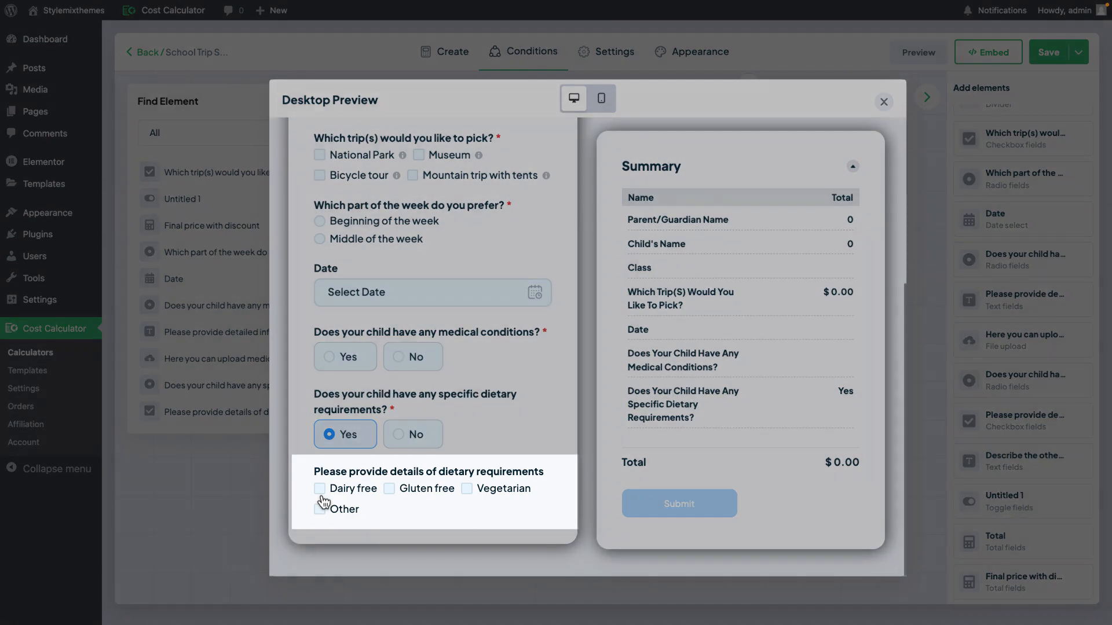
{"action": "left_click", "coordinate": [320, 489]}
{"action": "left_click", "coordinate": [415, 492]}
{"action": "left_click", "coordinate": [502, 491]}
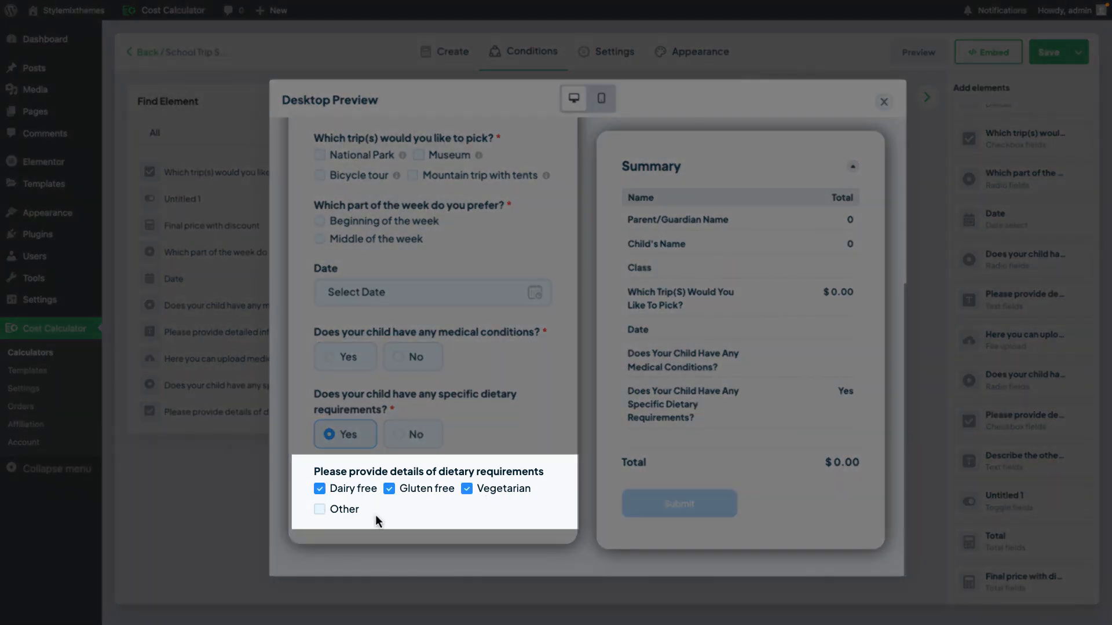
{"action": "left_click", "coordinate": [338, 510]}
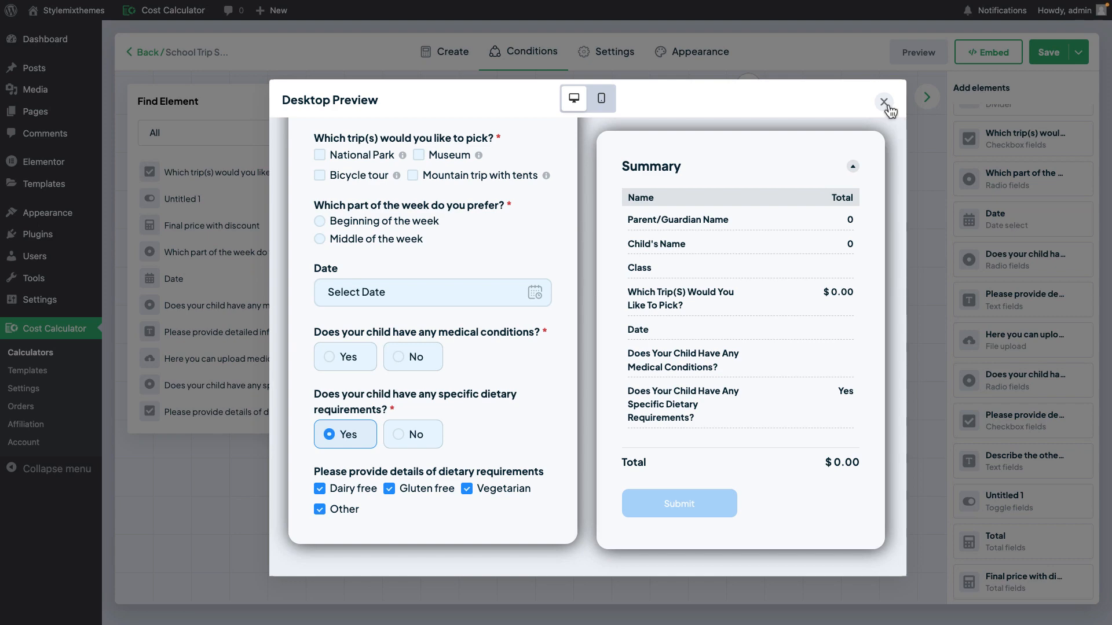
{"action": "left_click", "coordinate": [884, 102]}
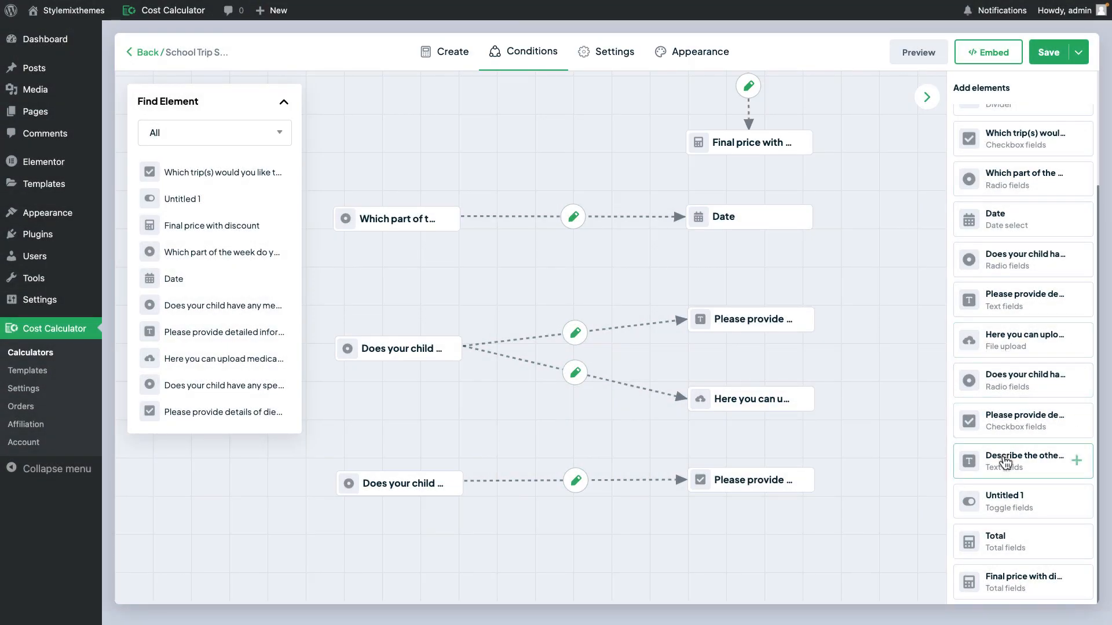
Step: Add the text field for describing other dietary restrictions to the canvas and place it below the dietary details checkbox field
{"action": "left_click", "coordinate": [1007, 475]}
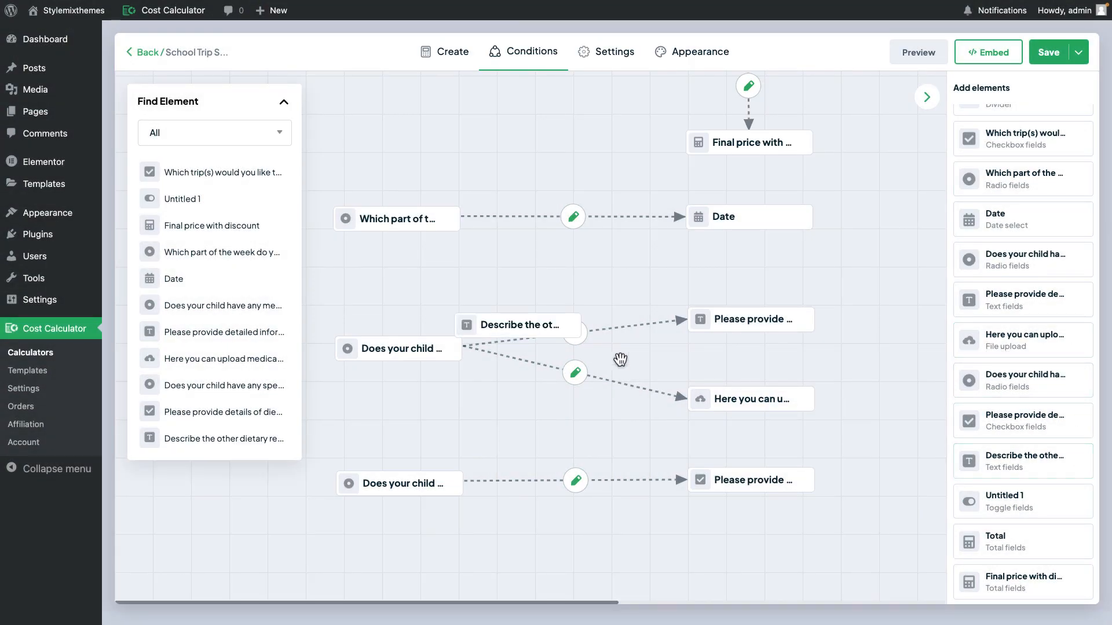
{"action": "left_click_drag", "start_coordinate": [541, 332], "coordinate": [768, 562]}
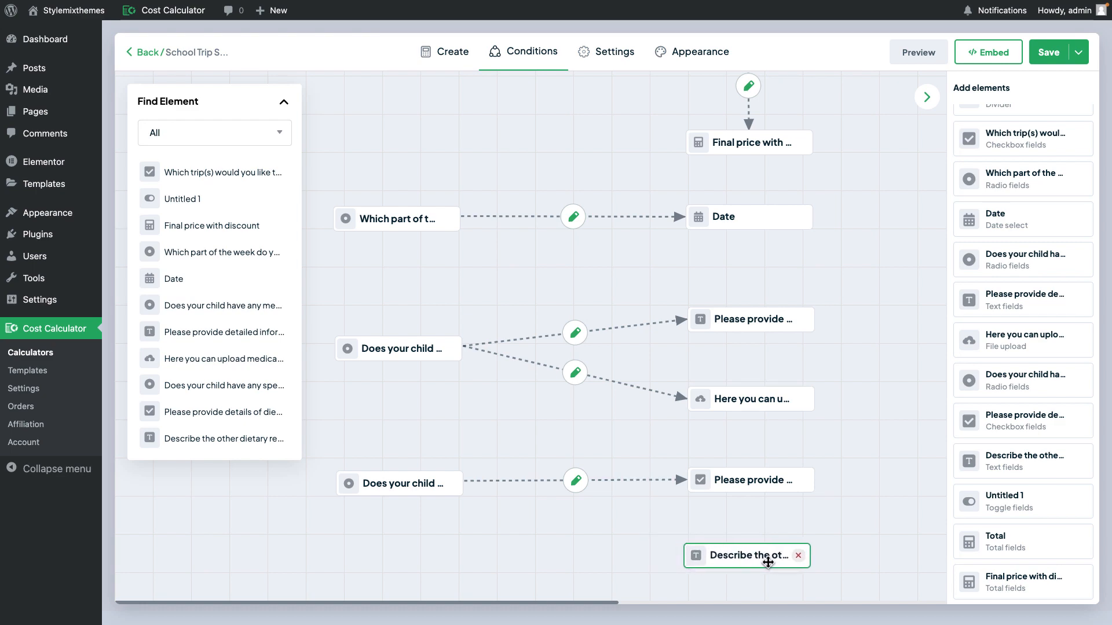
Step: Preview the calculator with Yes for dietary requirements to check which follow-up fields are displayed, and close the preview
{"action": "left_click", "coordinate": [929, 55]}
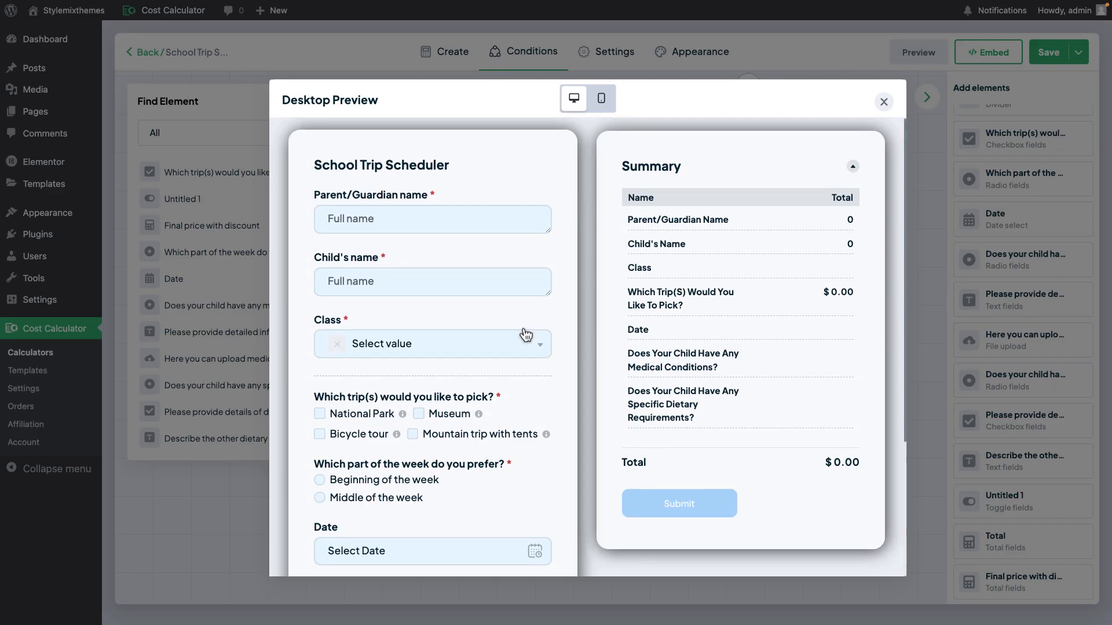
{"action": "scroll", "coordinate": [524, 332], "scroll_direction": "down", "scroll_amount": 3}
{"action": "left_click", "coordinate": [339, 502]}
{"action": "scroll", "coordinate": [337, 520], "scroll_direction": "down", "scroll_amount": 2}
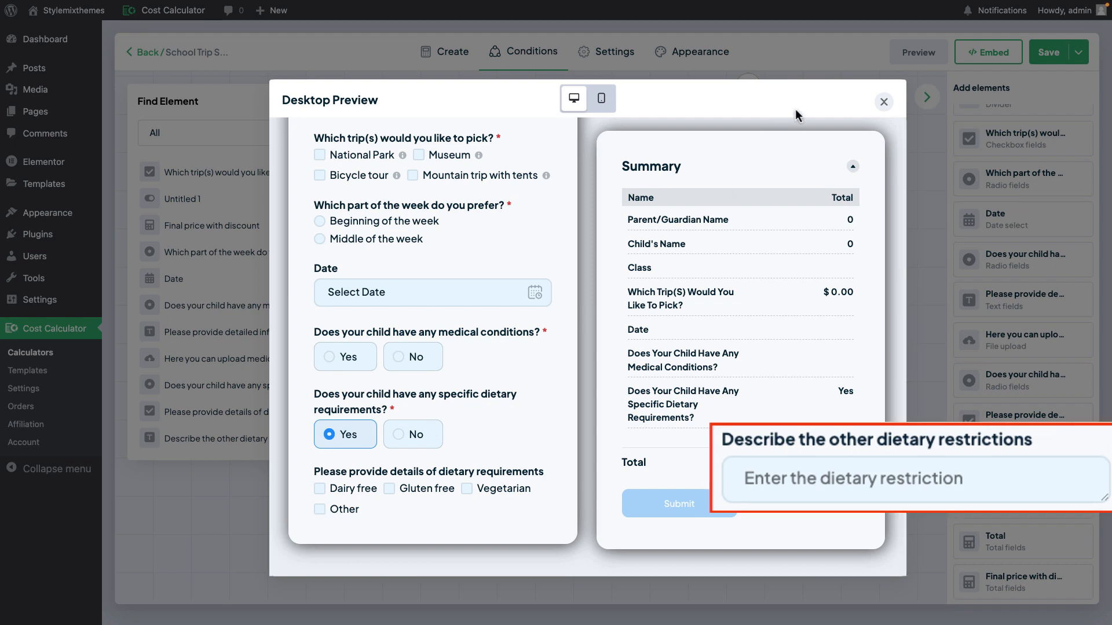
{"action": "left_click", "coordinate": [884, 101]}
Step: Link the dietary details checkbox field to the text field for other dietary restrictions below it
{"action": "left_click", "coordinate": [739, 479]}
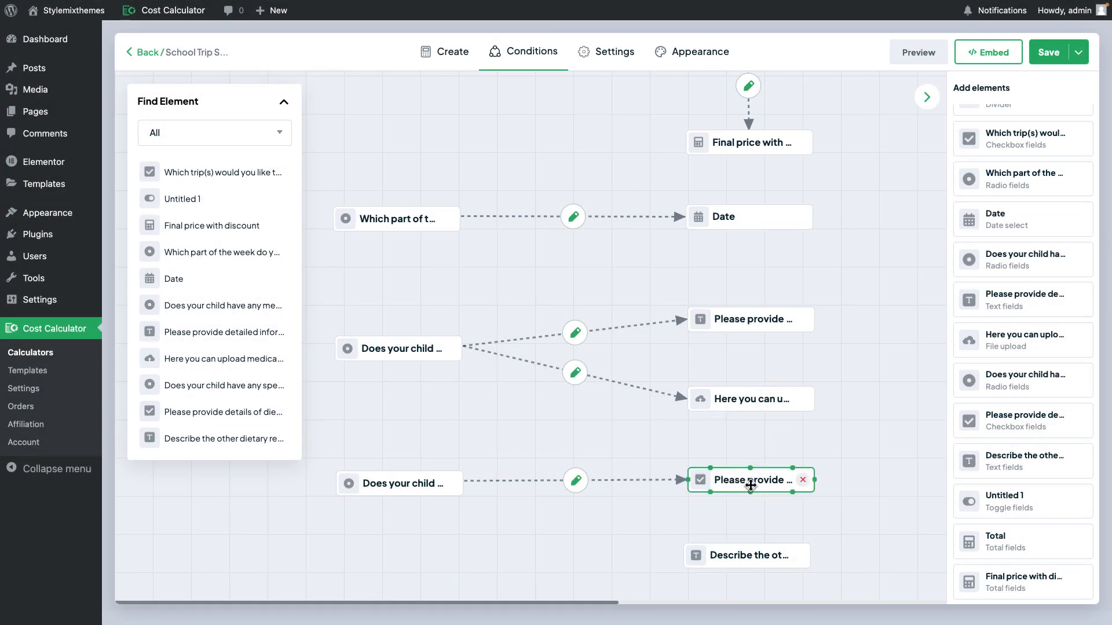
{"action": "scroll", "coordinate": [759, 440], "scroll_direction": "down", "scroll_amount": 3}
{"action": "mouse_move", "coordinate": [751, 294]}
{"action": "left_mouse_down"}
{"action": "mouse_move", "coordinate": [761, 397]}
{"action": "mouse_move", "coordinate": [747, 409]}
{"action": "left_mouse_up"}
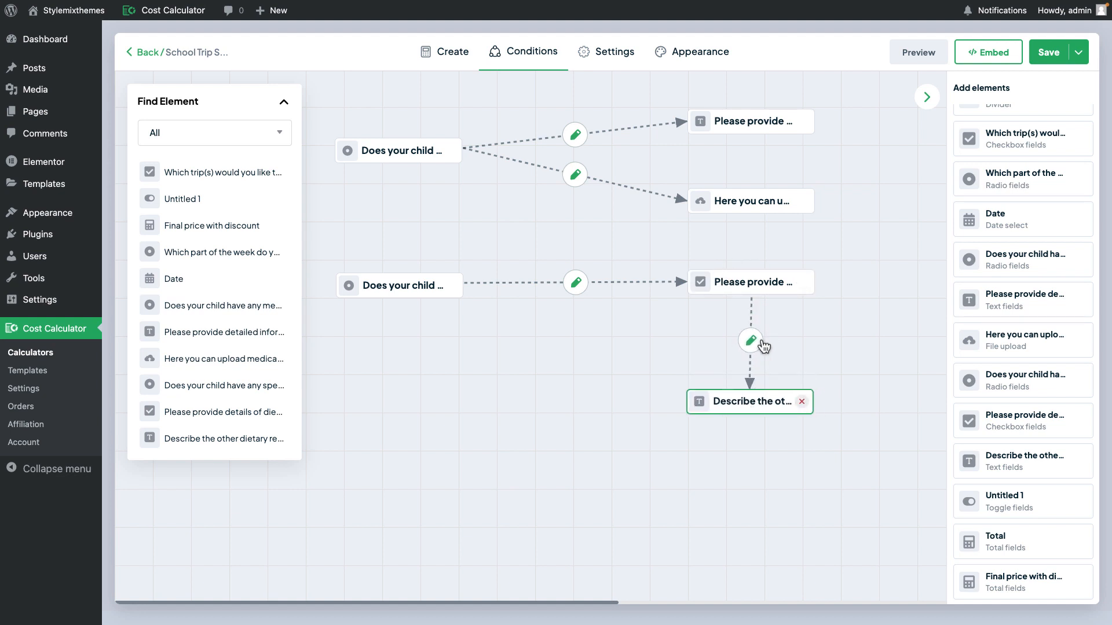
Step: Add a condition to the link from dietary details to the other dietary restrictions field: Is selected, Other, action Show, and save it
{"action": "left_click", "coordinate": [761, 343]}
{"action": "left_click", "coordinate": [356, 220]}
{"action": "left_click", "coordinate": [414, 164]}
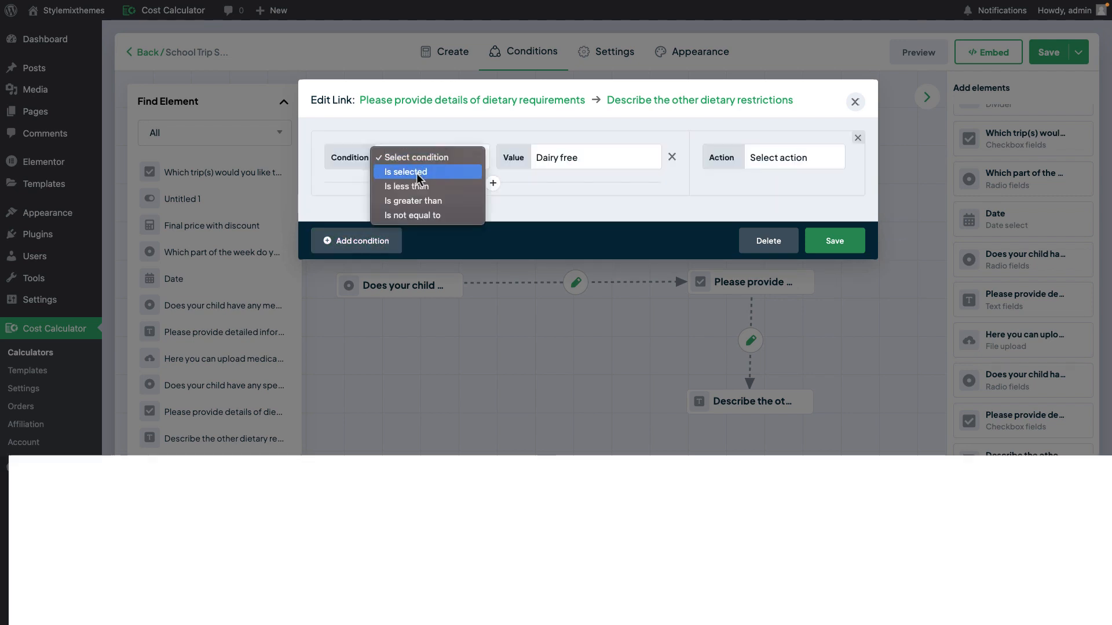
{"action": "left_click", "coordinate": [417, 172]}
{"action": "left_click", "coordinate": [571, 156]}
{"action": "left_click", "coordinate": [564, 200]}
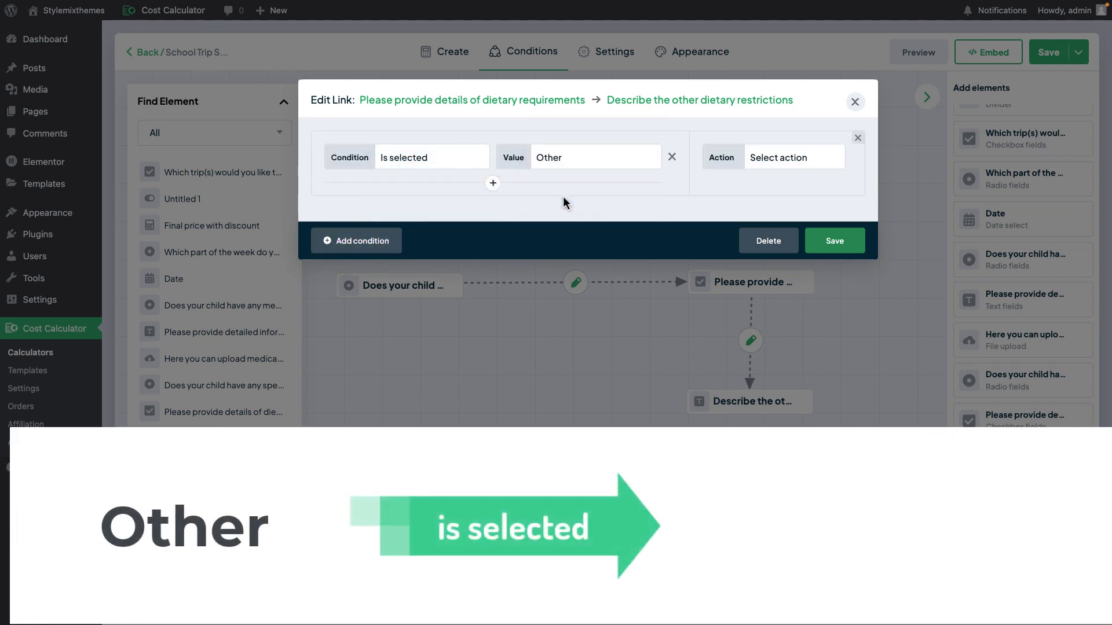
{"action": "left_click", "coordinate": [803, 165]}
{"action": "left_click", "coordinate": [803, 172]}
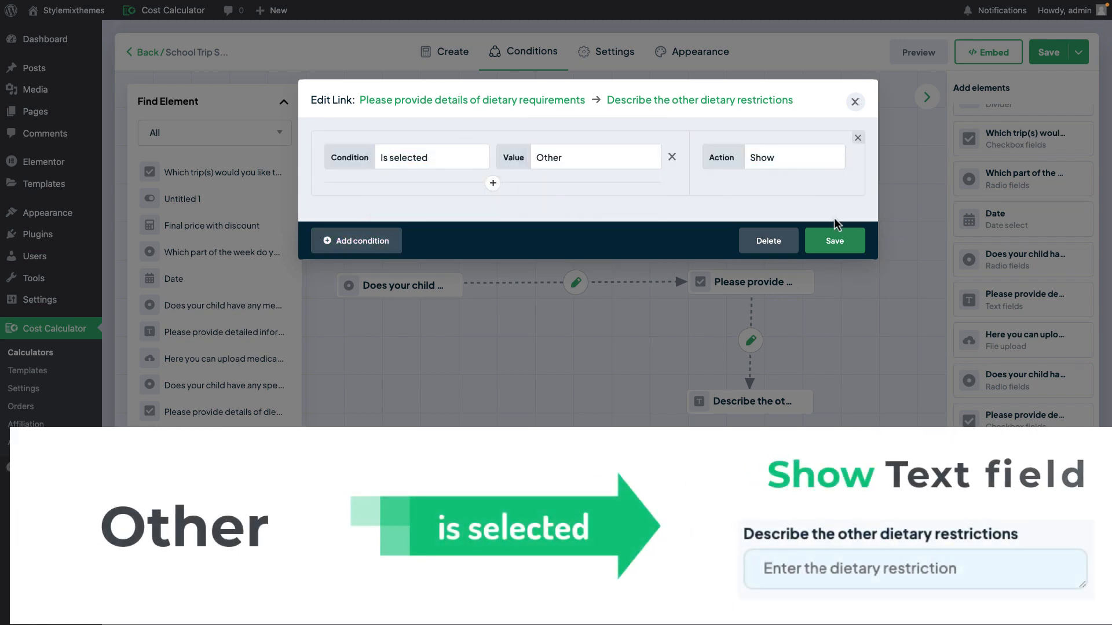
{"action": "left_click", "coordinate": [834, 240]}
Step: Preview the calculator and test the dietary requirements question with Yes and Other ticked, and with No
{"action": "left_click", "coordinate": [920, 55]}
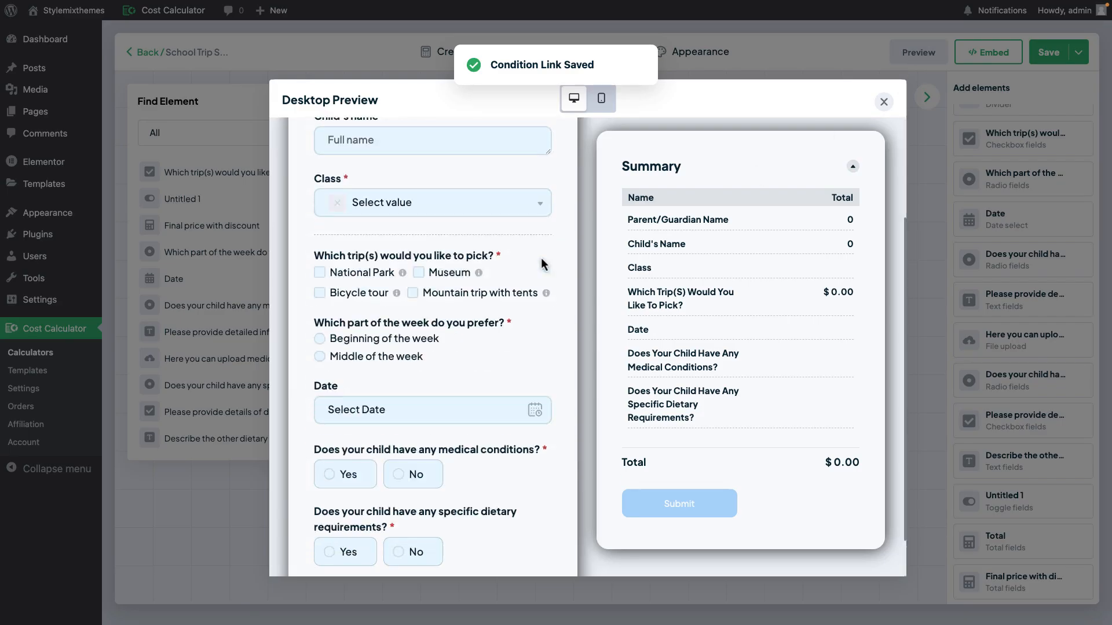
{"action": "scroll", "coordinate": [542, 260], "scroll_direction": "down", "scroll_amount": 1}
{"action": "left_click", "coordinate": [354, 509]}
{"action": "scroll", "coordinate": [344, 464], "scroll_direction": "down", "scroll_amount": 1}
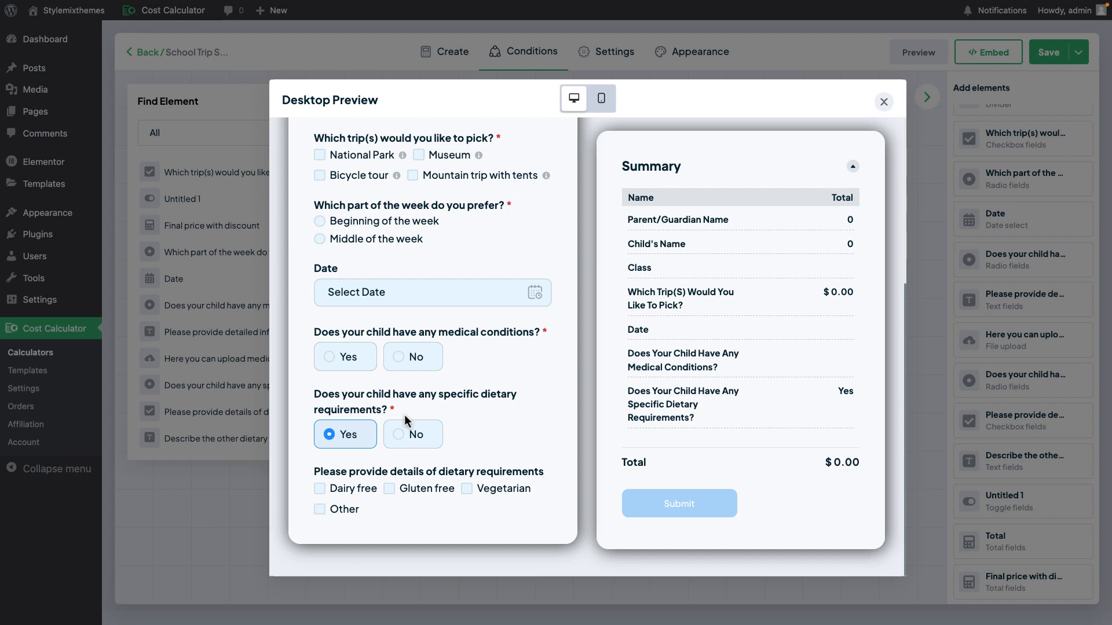
{"action": "left_click", "coordinate": [327, 511]}
{"action": "scroll", "coordinate": [353, 497], "scroll_direction": "down", "scroll_amount": 1}
{"action": "left_click", "coordinate": [339, 509]}
{"action": "scroll", "coordinate": [453, 393], "scroll_direction": "down", "scroll_amount": 1}
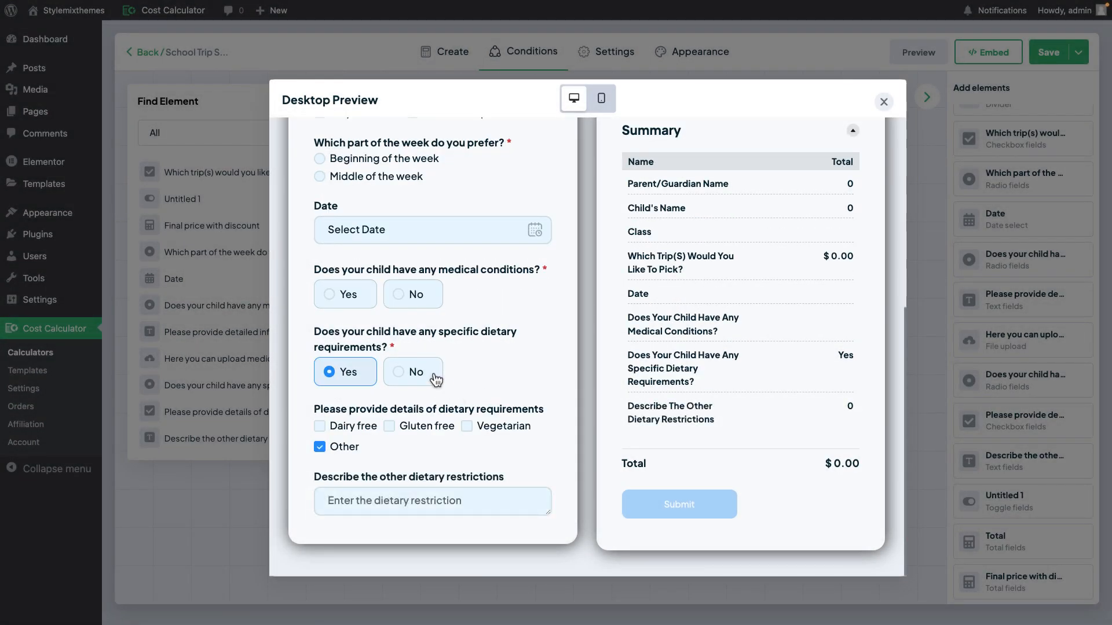
{"action": "left_click", "coordinate": [436, 380]}
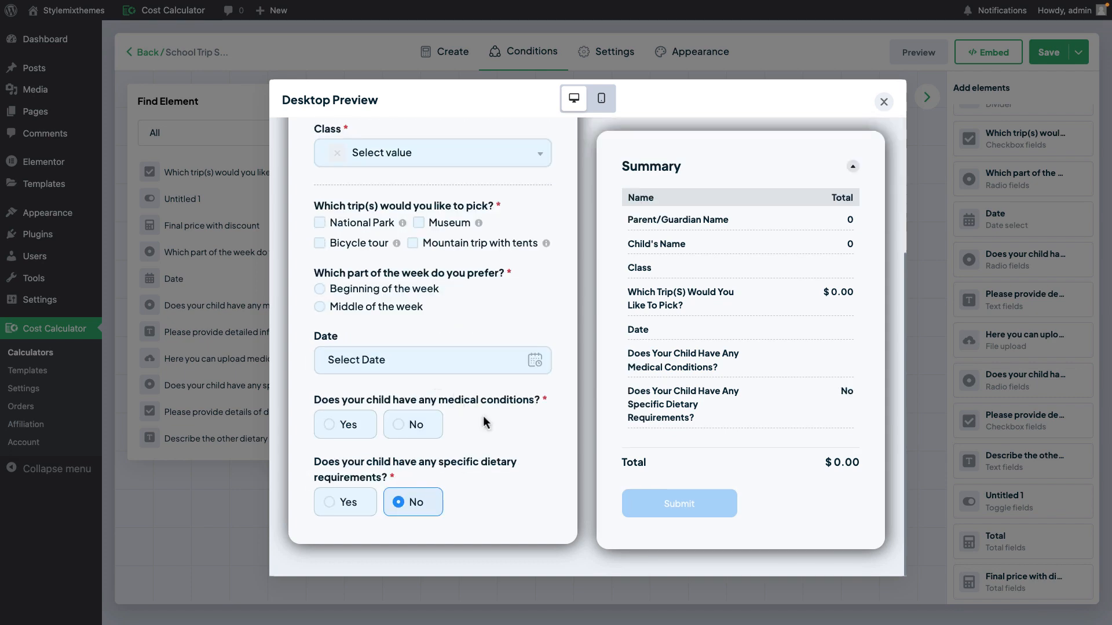
{"action": "scroll", "coordinate": [563, 472], "scroll_direction": "up", "scroll_amount": 3}
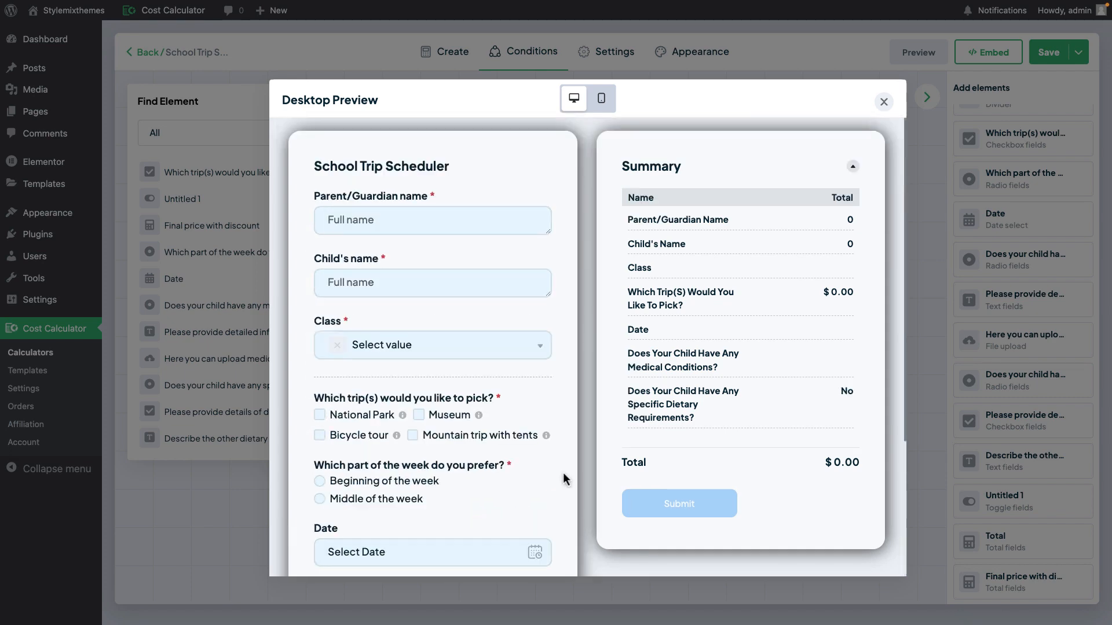